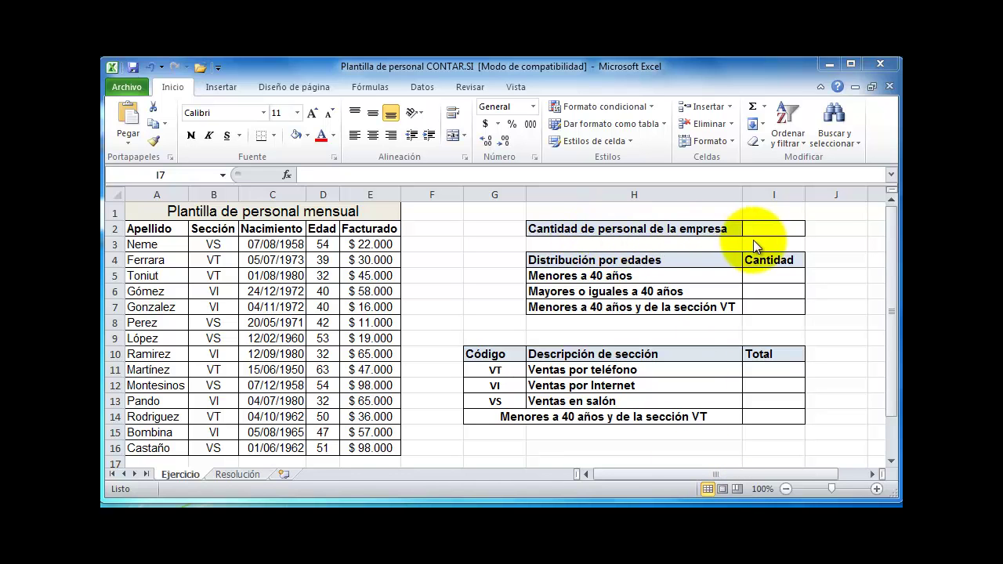
# Count the company's staff in cell I2 with the formula =contara(A3:A16).
pyautogui.click(776, 231)
pyautogui.click(776, 230)
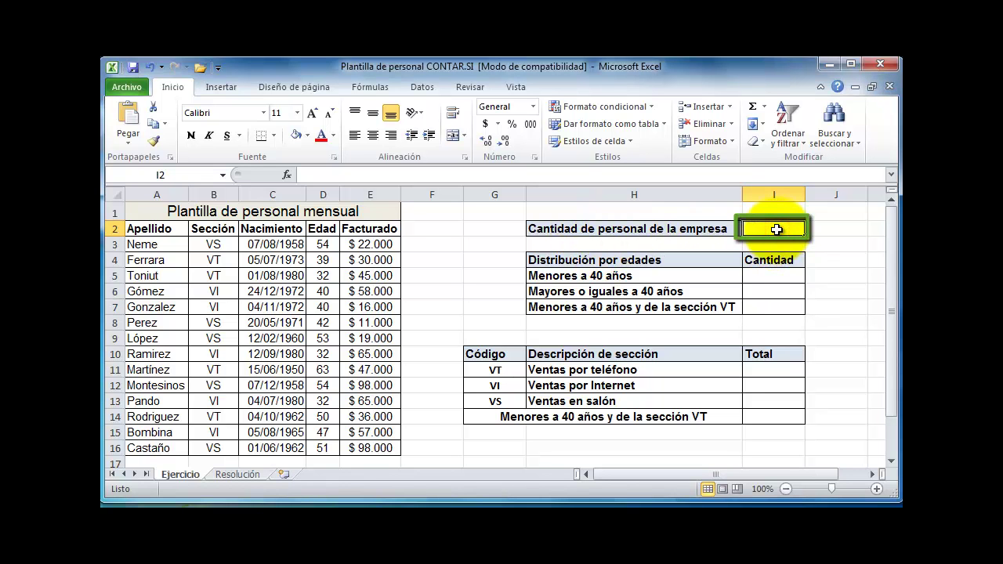
pyautogui.write('=')
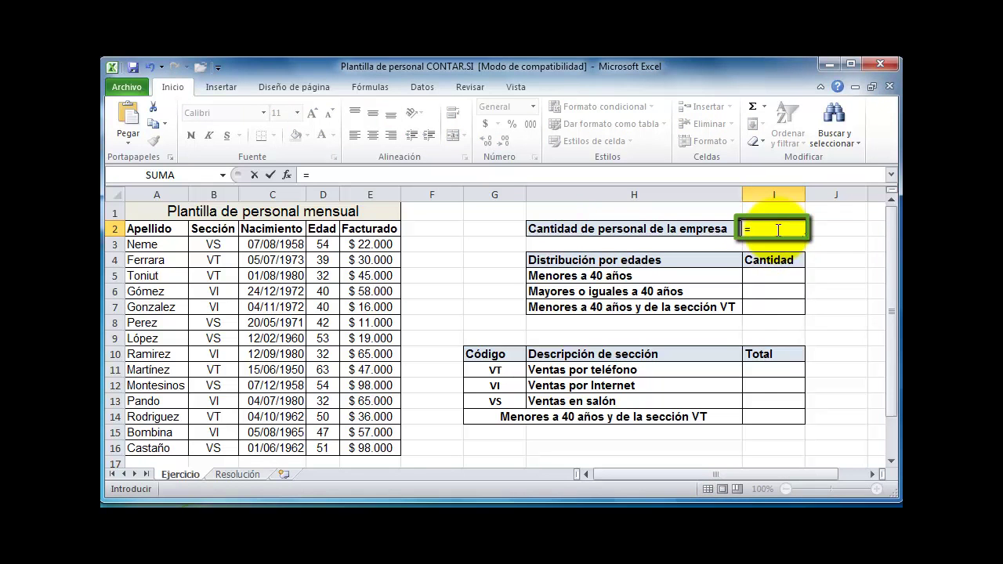
pyautogui.write('contara')
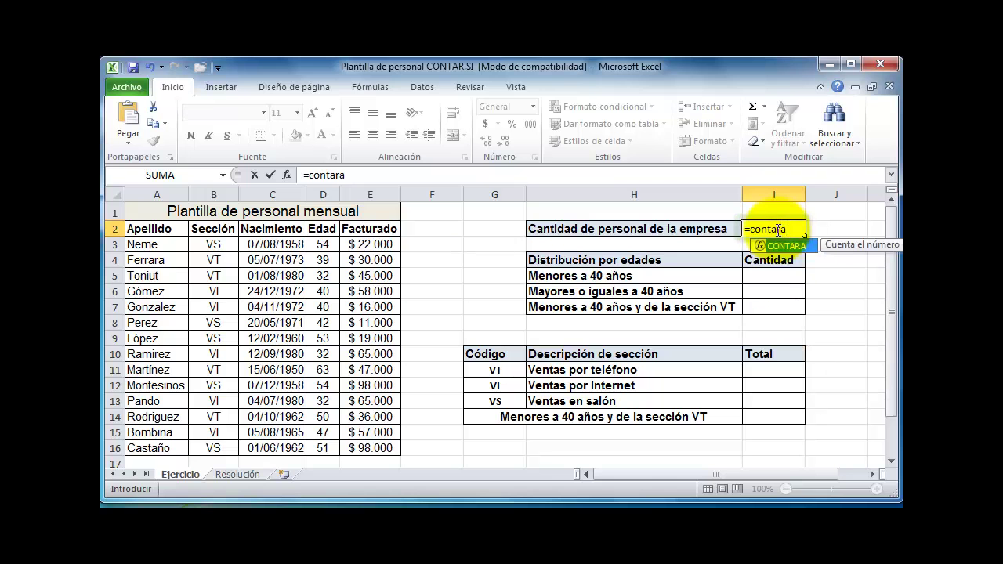
pyautogui.write('(')
pyautogui.moveTo(138, 248); pyautogui.dragTo(135, 447)
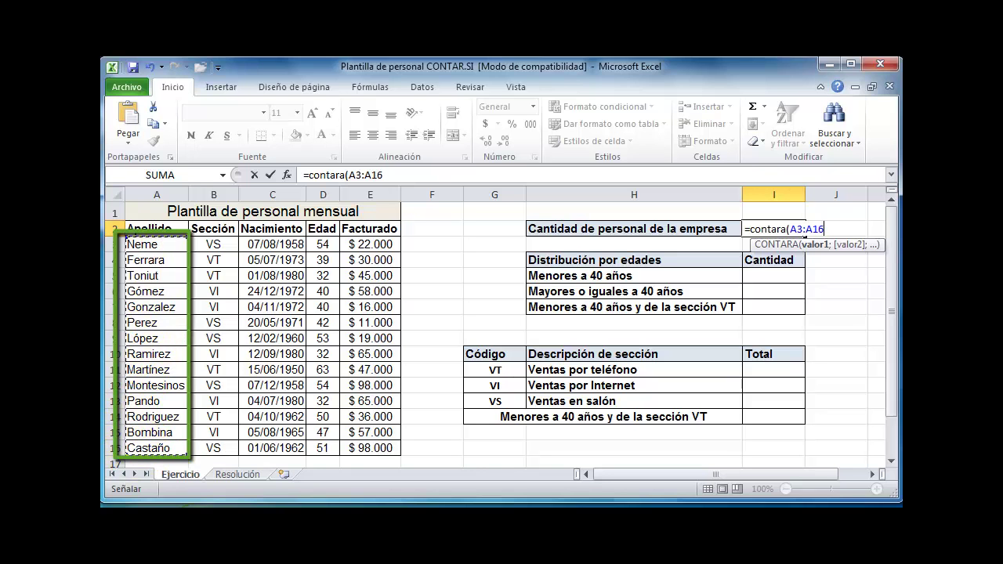
pyautogui.write(')')
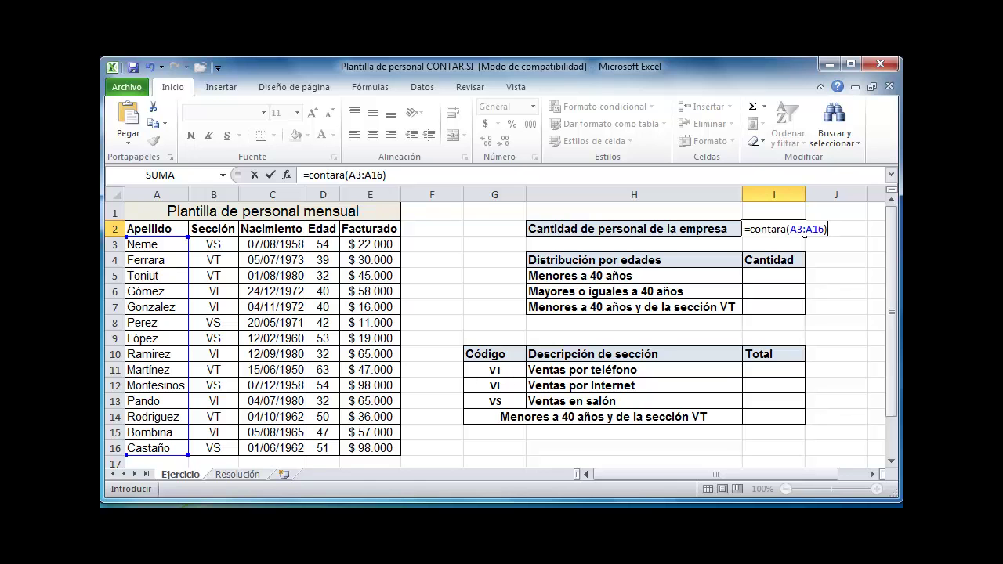
pyautogui.press('Return')
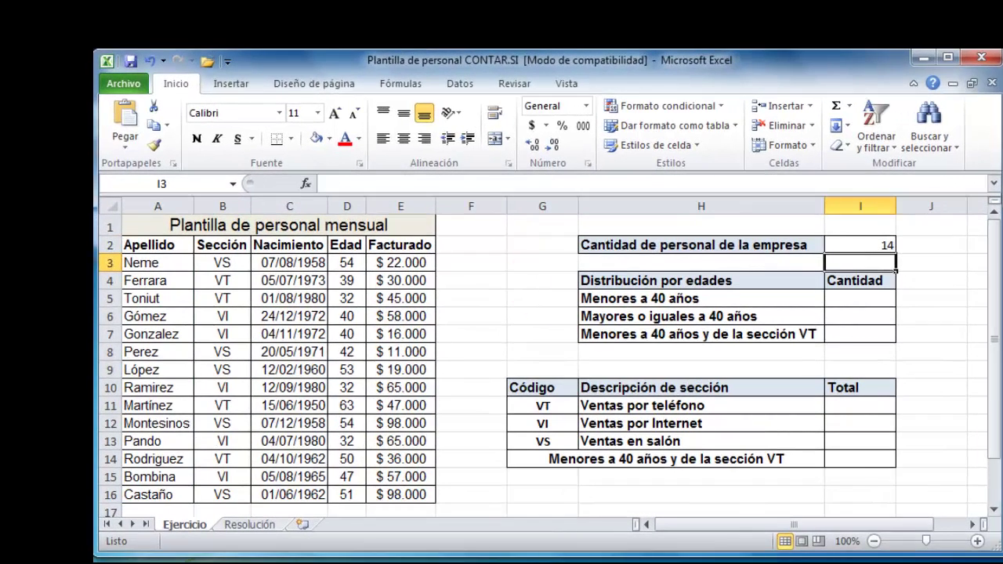
# Count the employees under 40 in cell I5 with the formula =contar.si(D3:D16;"<40").
pyautogui.click(878, 296)
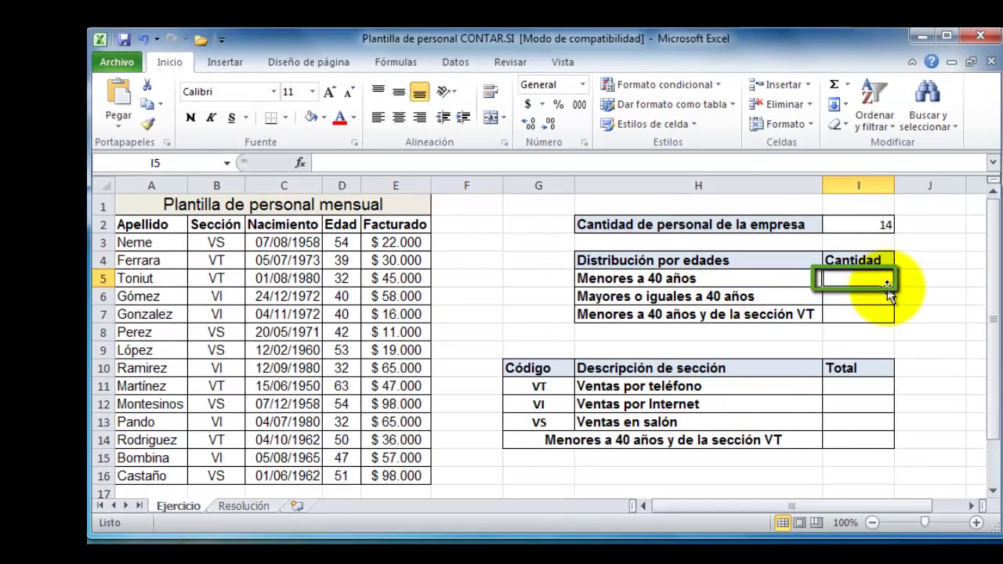
pyautogui.write('=contar')
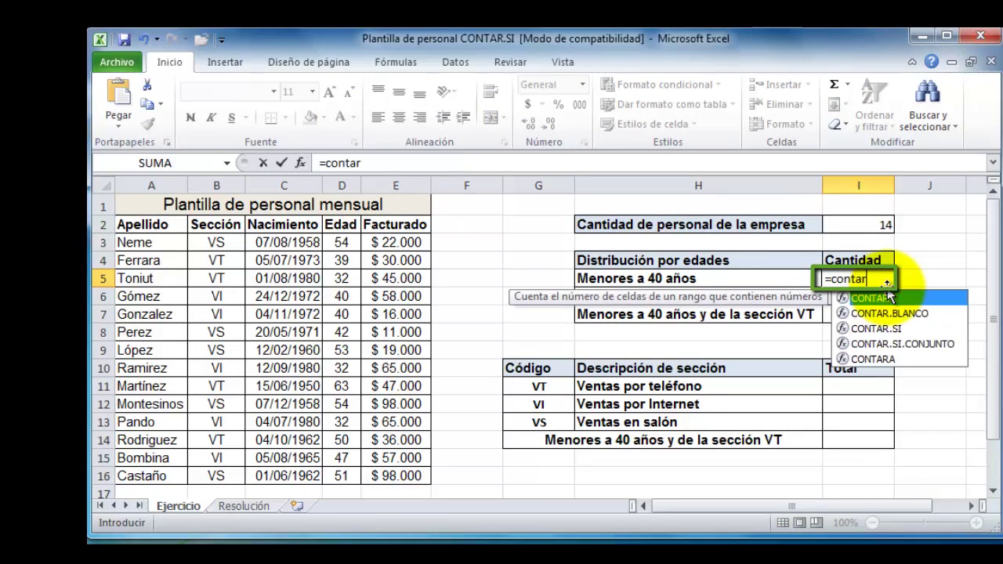
pyautogui.write('.sik')
pyautogui.press('BackSpace')
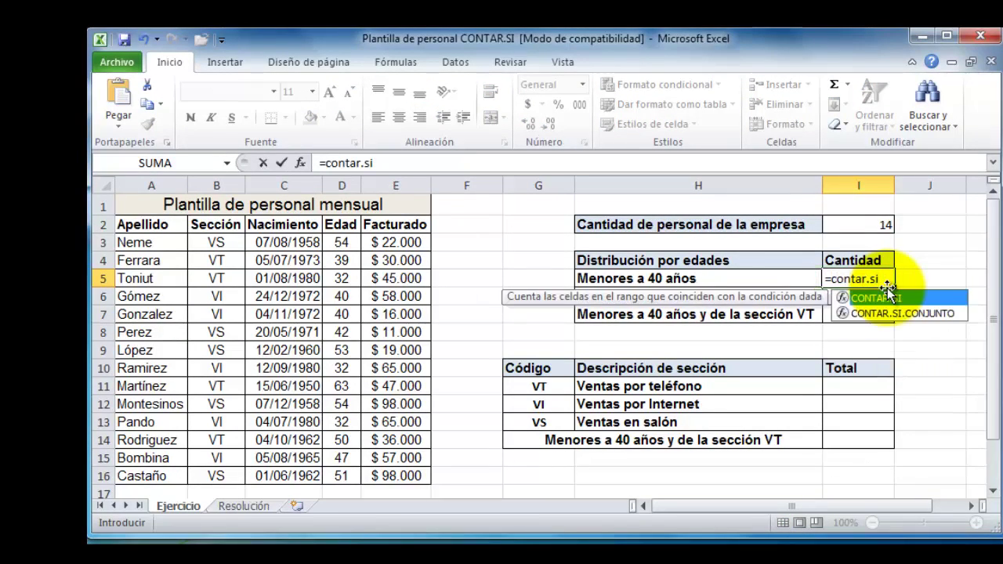
pyautogui.write('(')
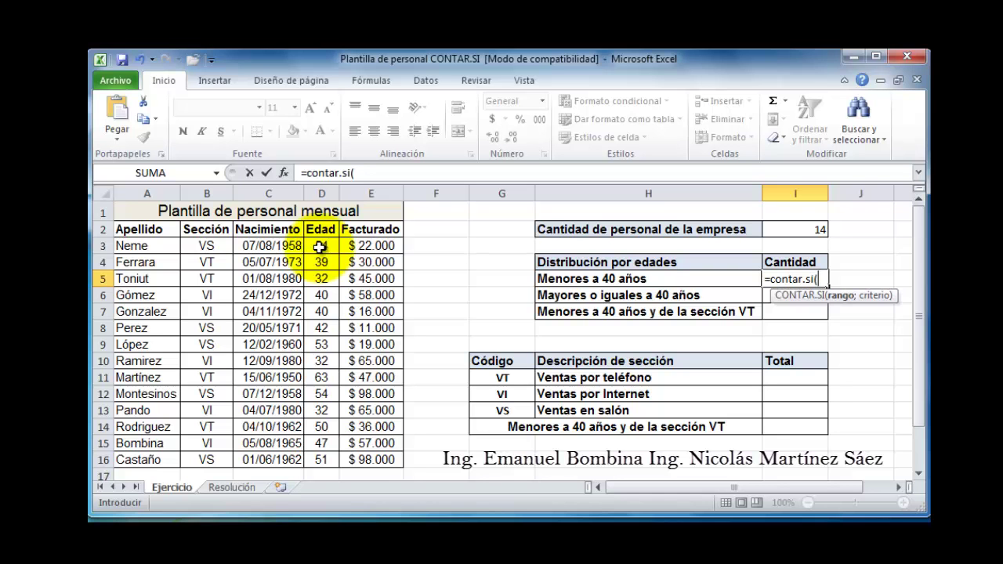
pyautogui.moveTo(319, 247); pyautogui.dragTo(317, 461)
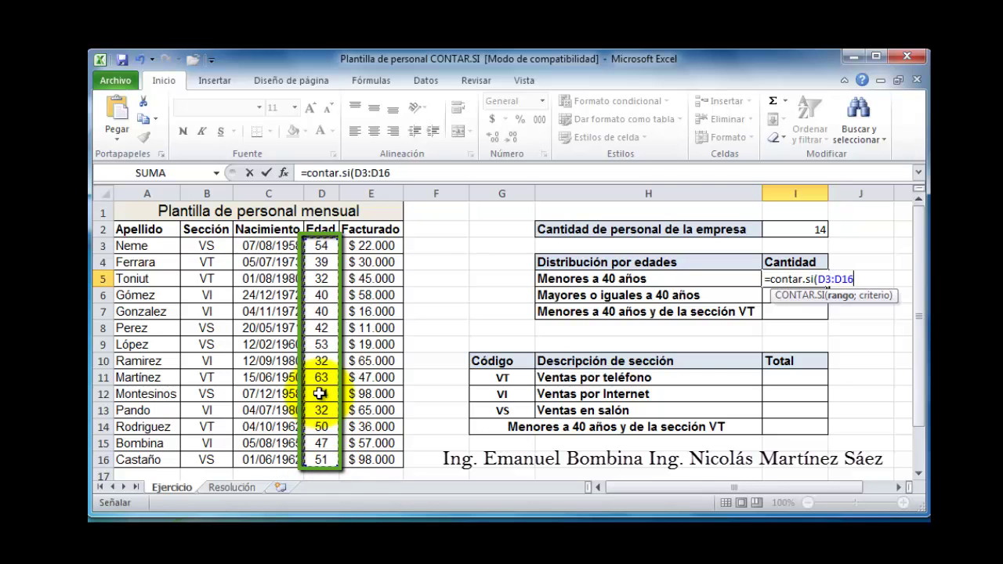
pyautogui.write(';')
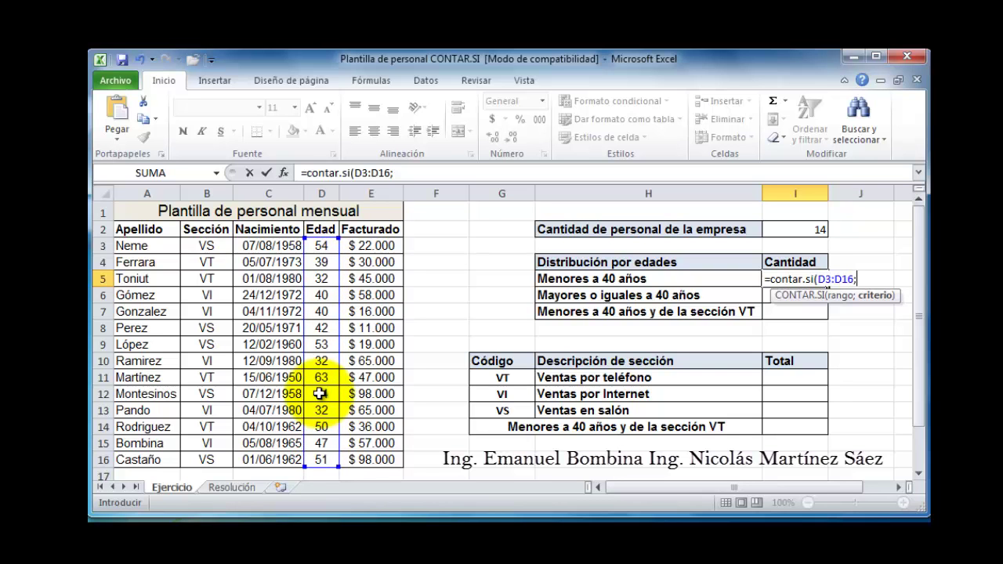
pyautogui.write('"<40")')
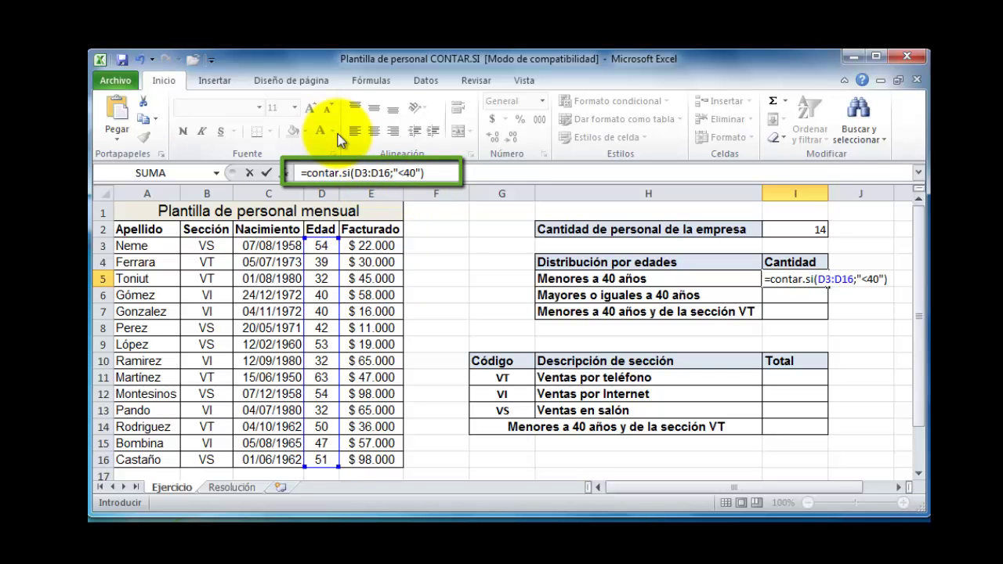
pyautogui.press('Return')
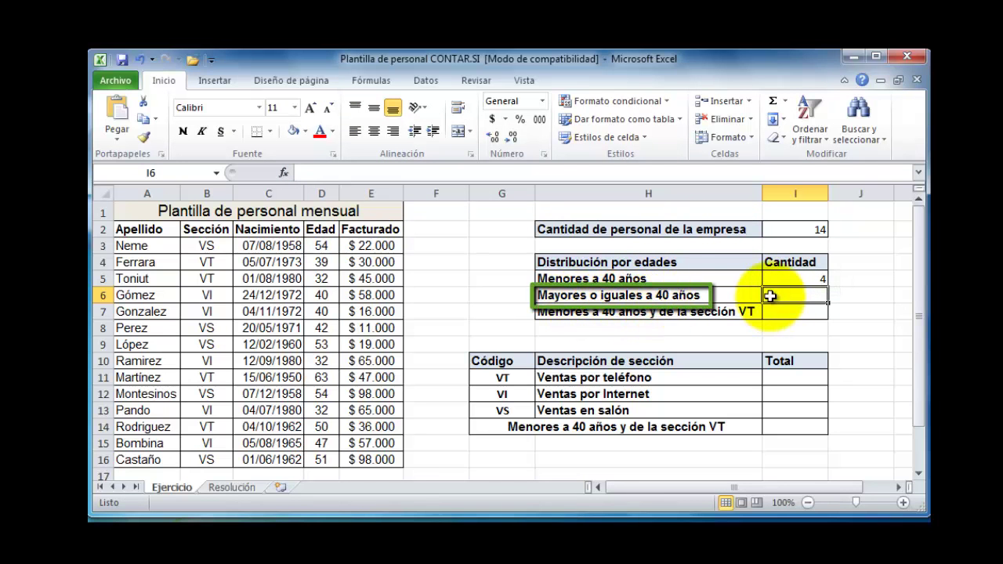
# Count the employees aged 40 or over in cell I6 with the formula =contar.si(D3:D16;">=40").
pyautogui.write('=')
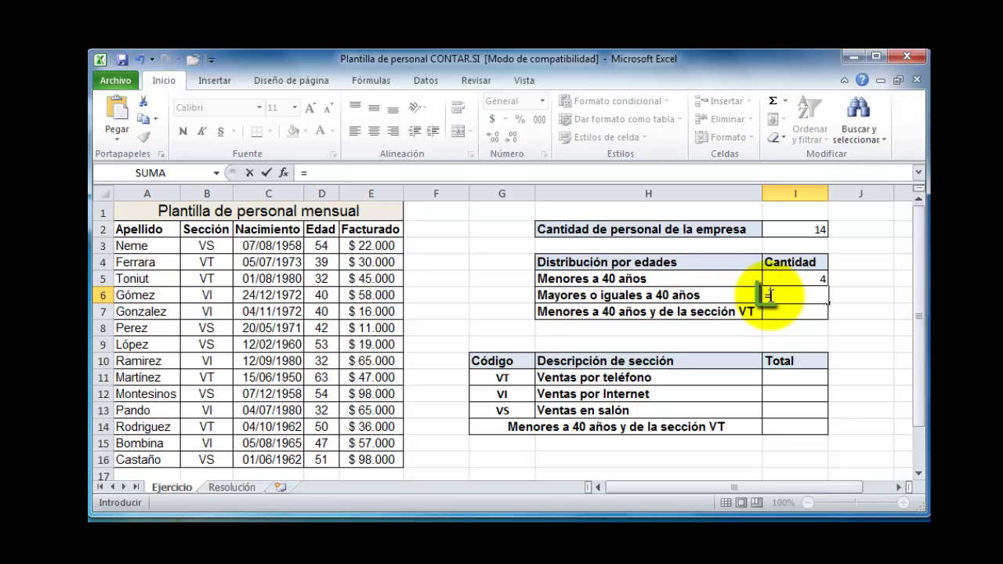
pyautogui.write('contar.si(')
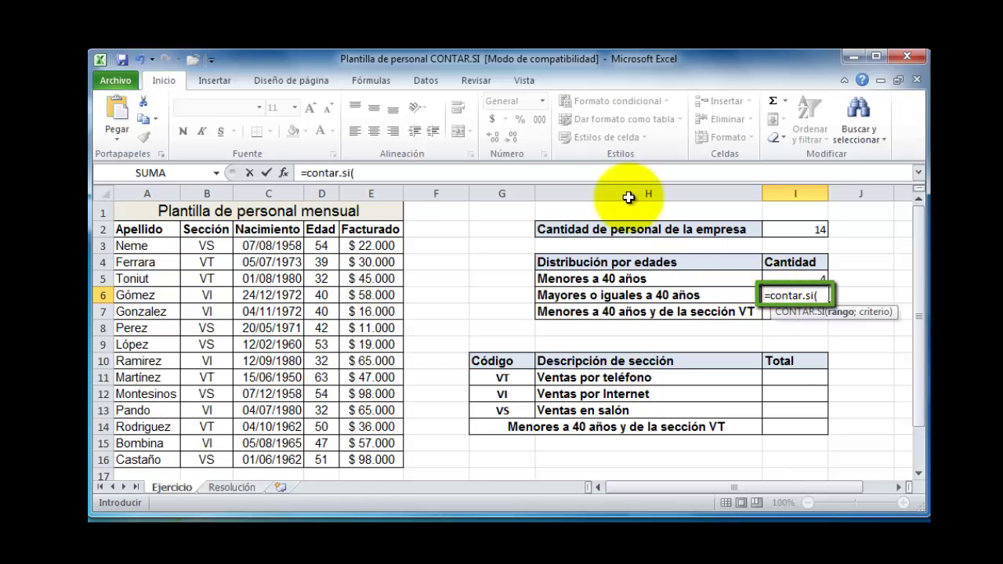
pyautogui.moveTo(333, 246); pyautogui.dragTo(314, 458)
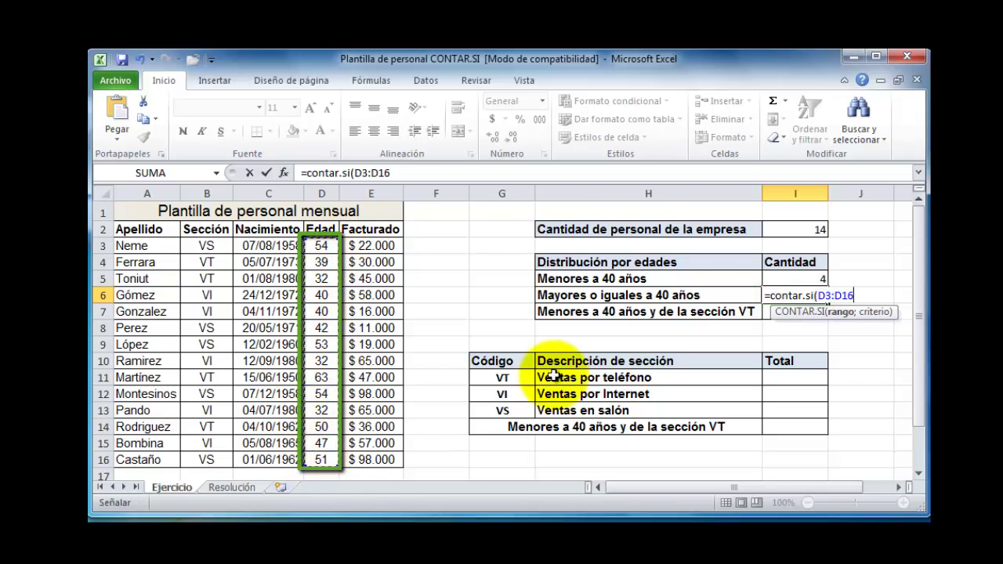
pyautogui.write(';')
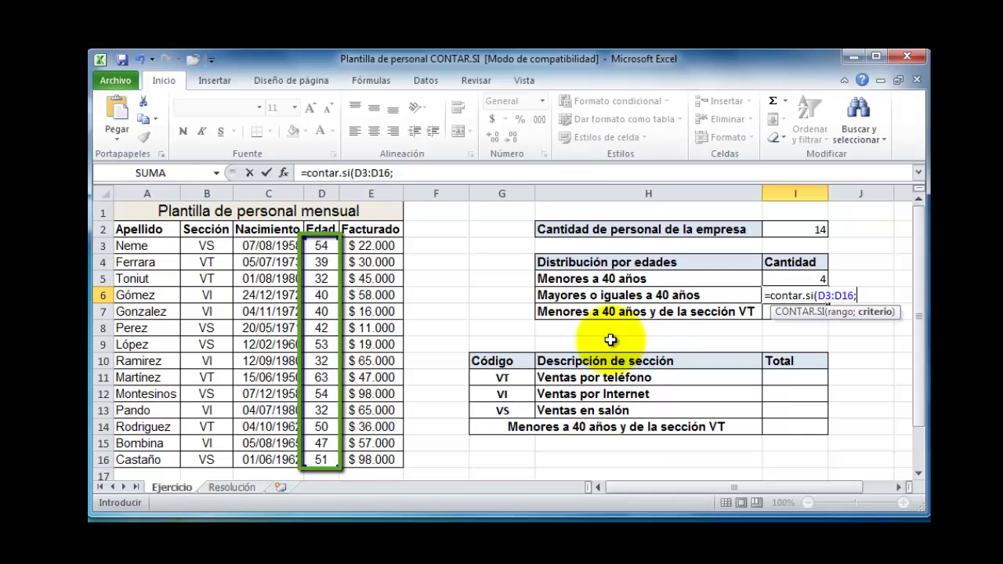
pyautogui.write('">=')
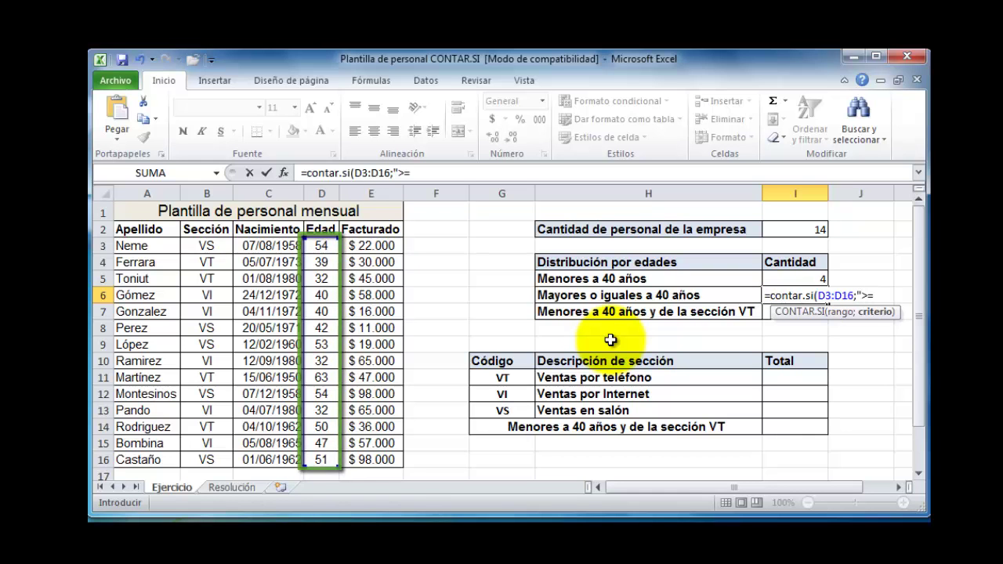
pyautogui.write('40')
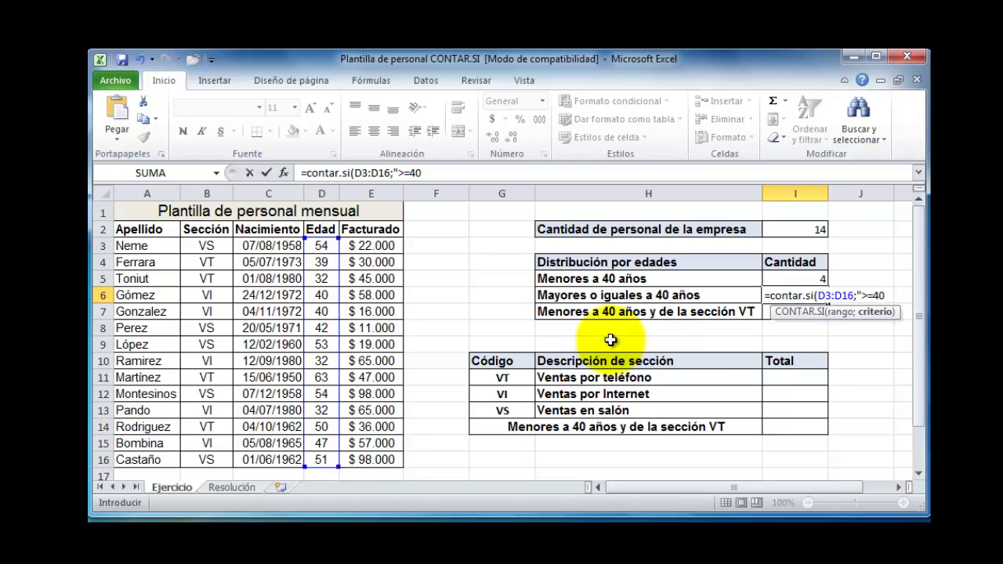
pyautogui.write('")')
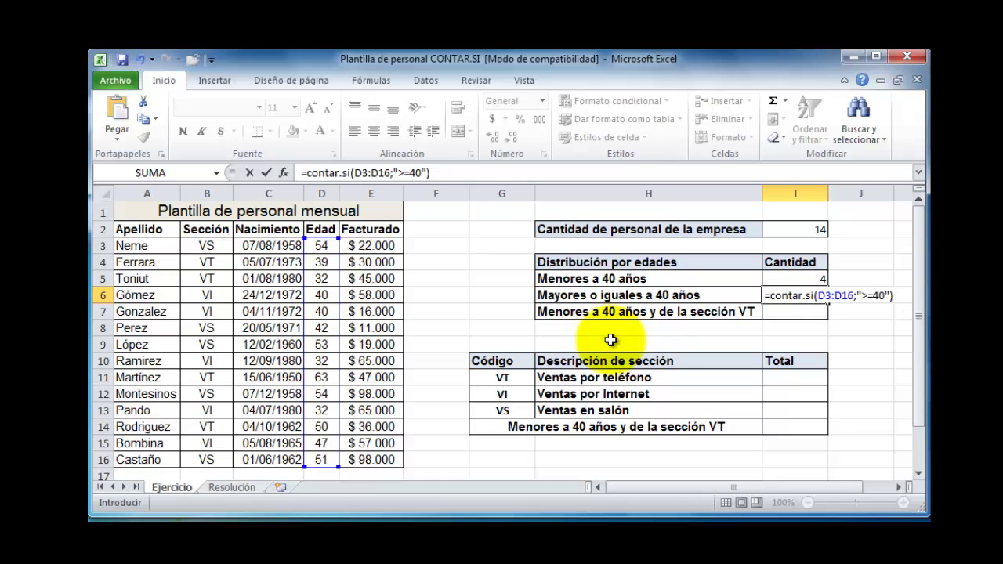
pyautogui.press('Return')
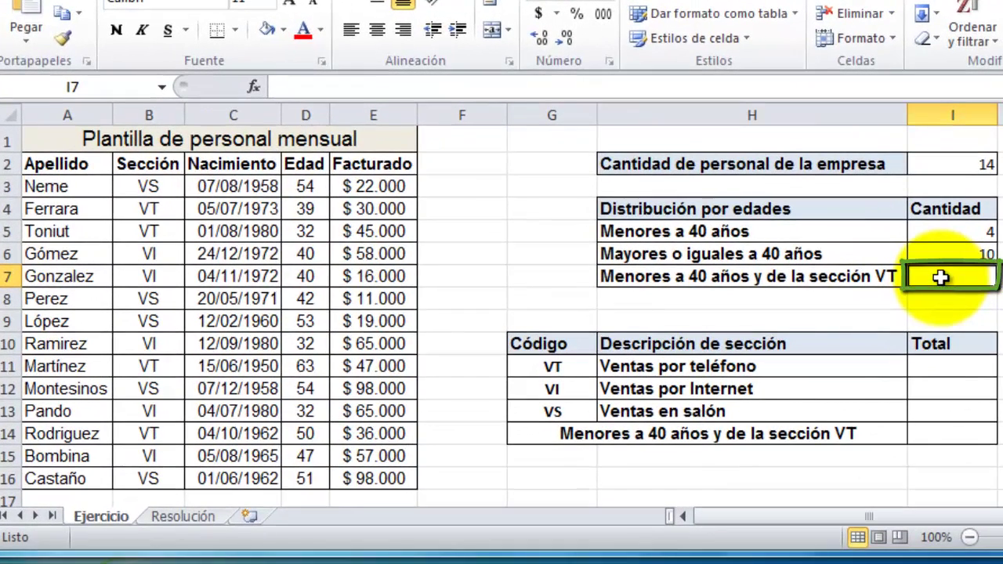
# Start a contar.si.conjunto formula in cell I7 with the age range D3:D16 and the criterion "<40".
pyautogui.write('=')
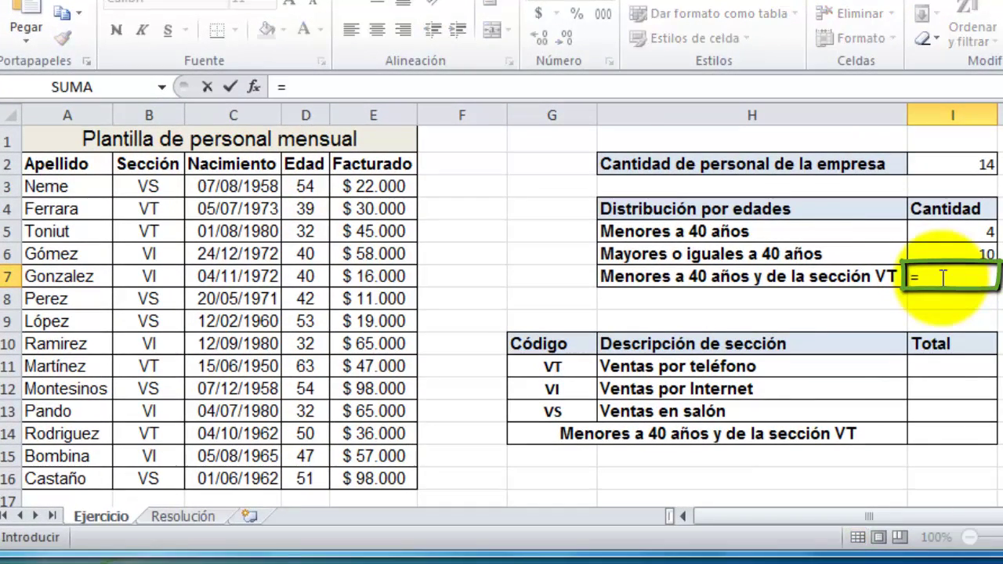
pyautogui.write('contar.si.conjunto')
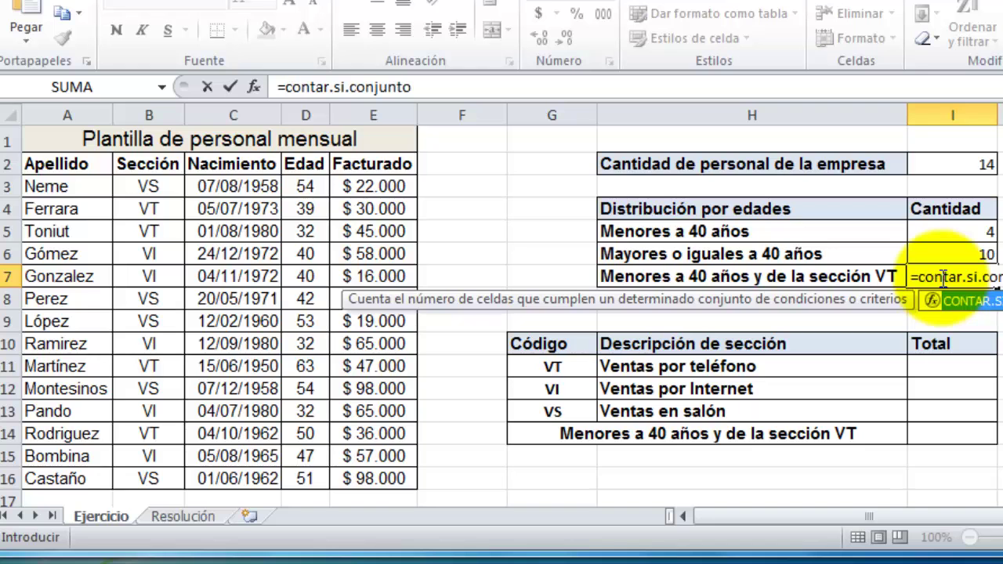
pyautogui.write('(')
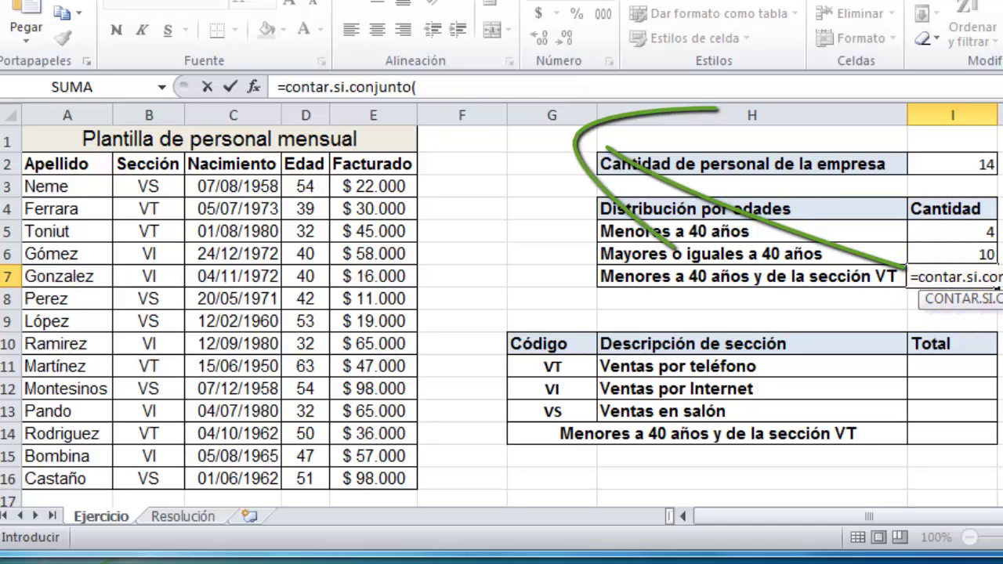
pyautogui.click(436, 87)
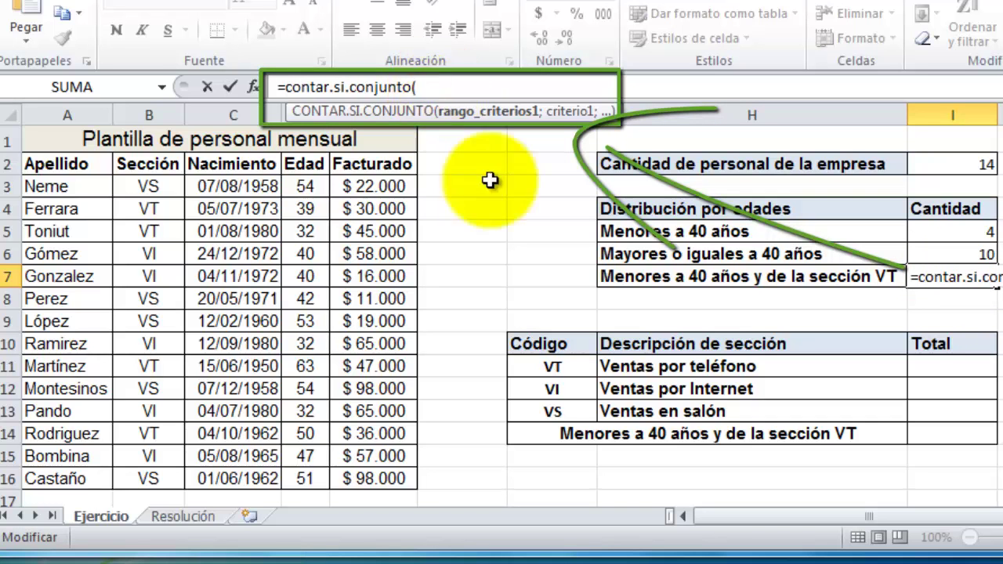
pyautogui.moveTo(309, 191); pyautogui.dragTo(323, 480)
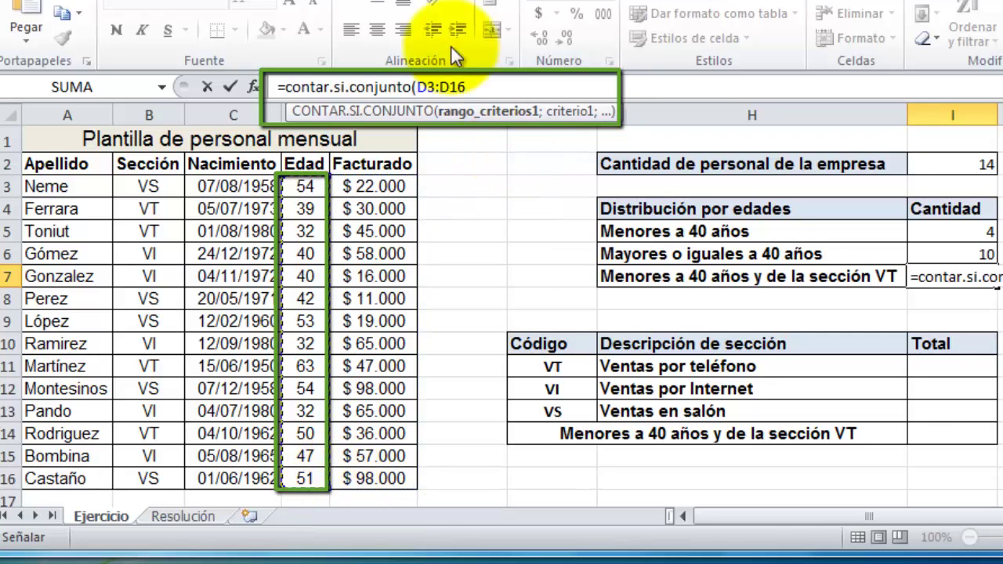
pyautogui.write(';"<')
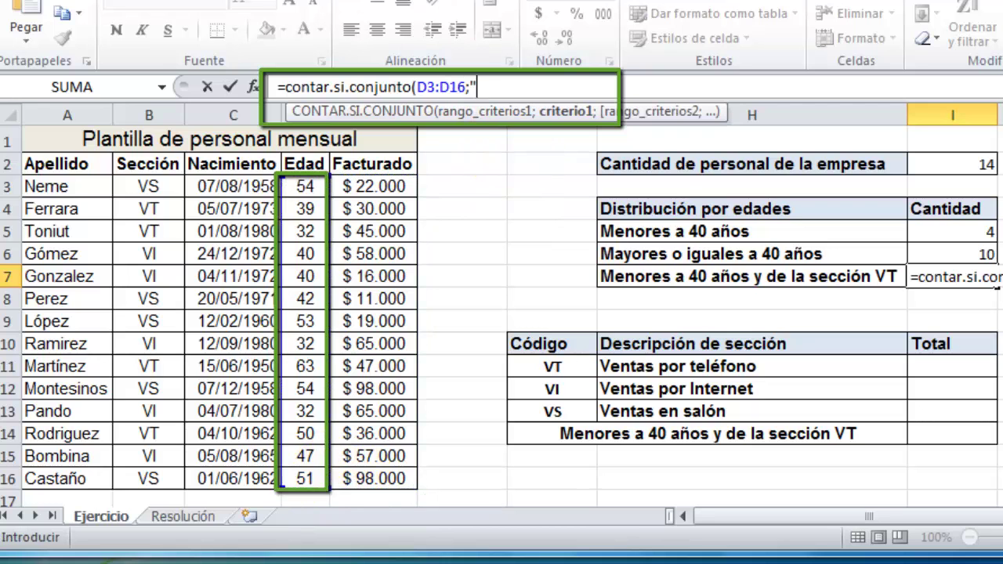
pyautogui.write('40"')
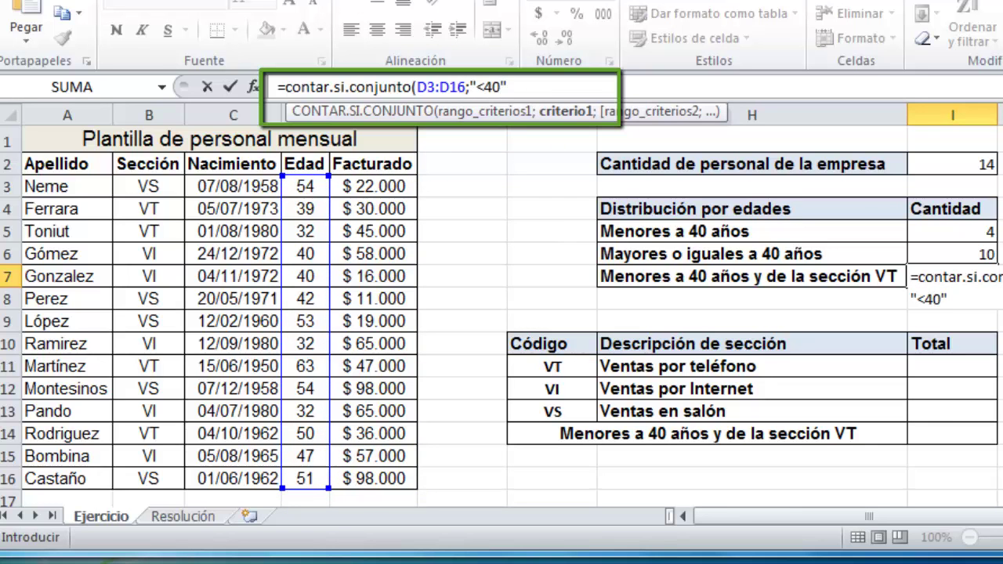
# Complete the I7 formula with the section range B3:B16 and the criterion "=VT", and check the matching ages in D4:D5.
pyautogui.write(';')
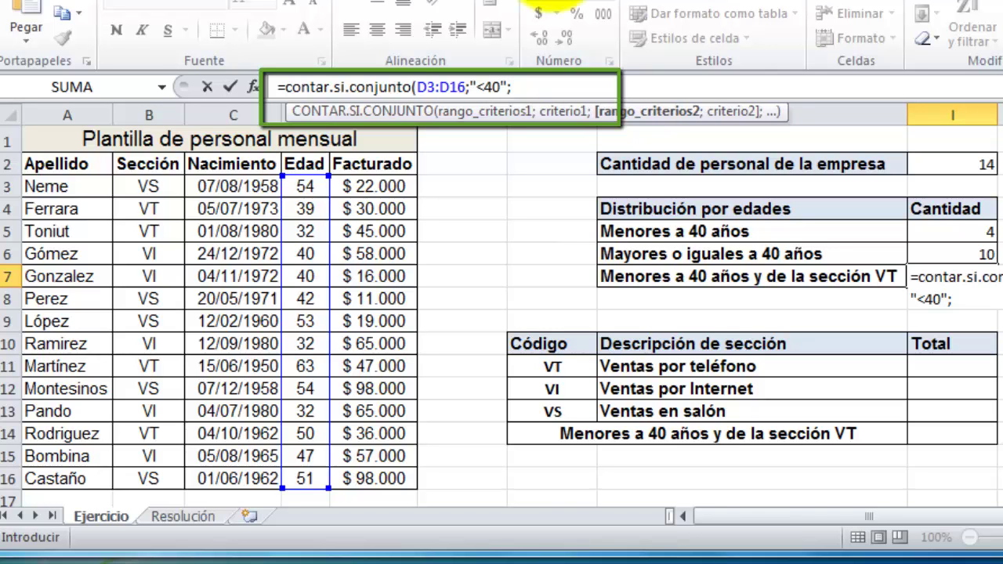
pyautogui.moveTo(143, 180); pyautogui.dragTo(142, 480)
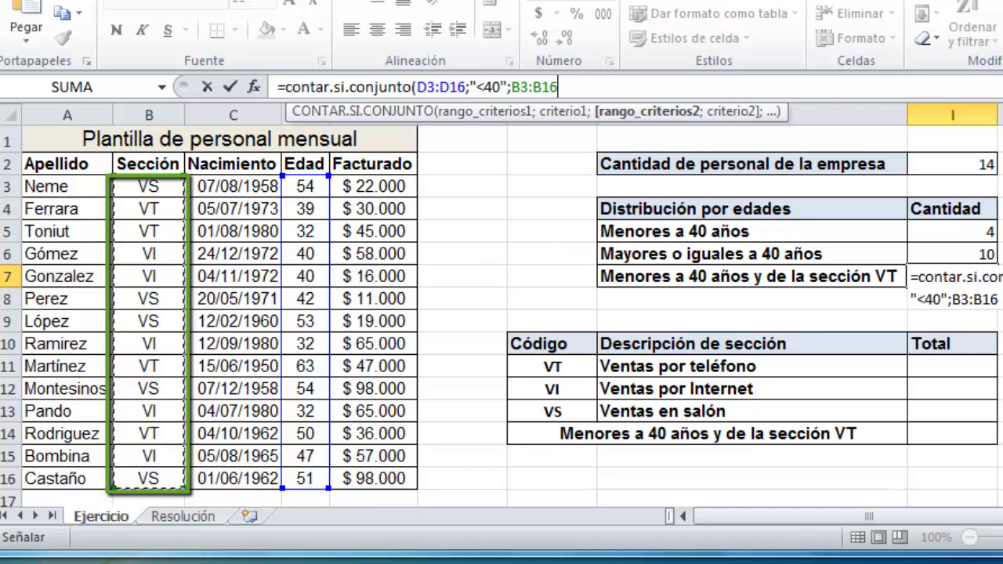
pyautogui.write(';')
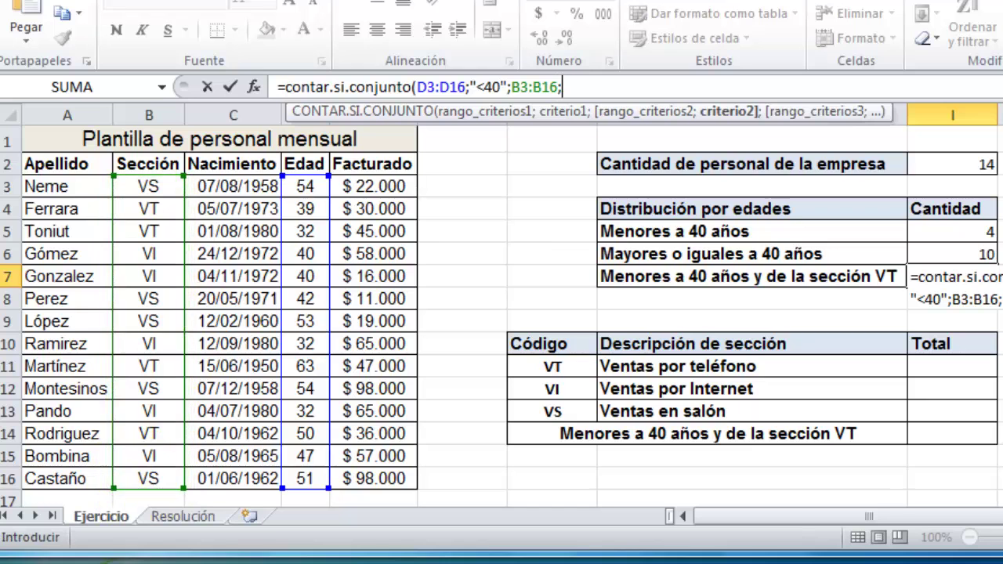
pyautogui.write('"=VT"')
pyautogui.write(')')
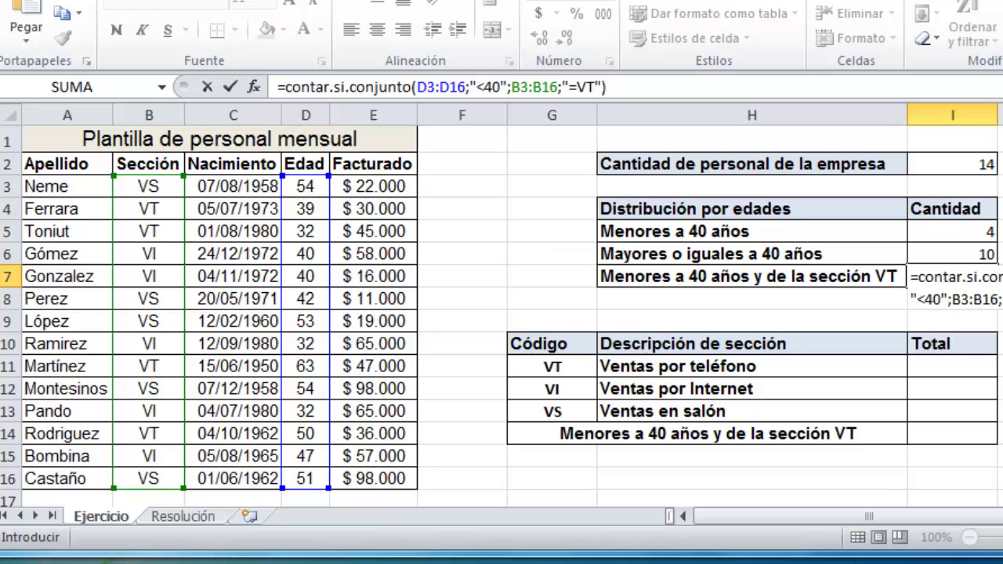
pyautogui.press('Return')
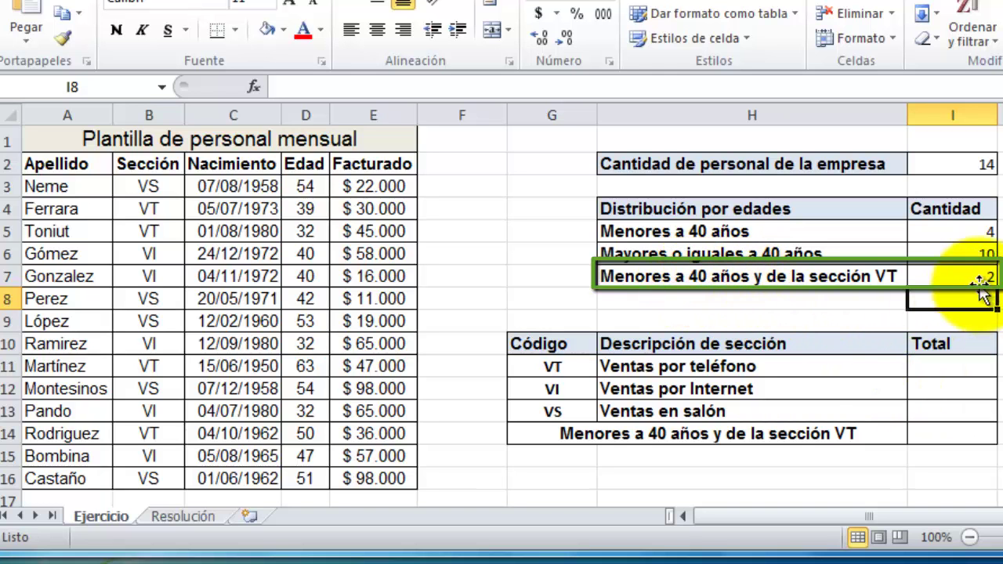
pyautogui.moveTo(298, 210); pyautogui.dragTo(294, 228)
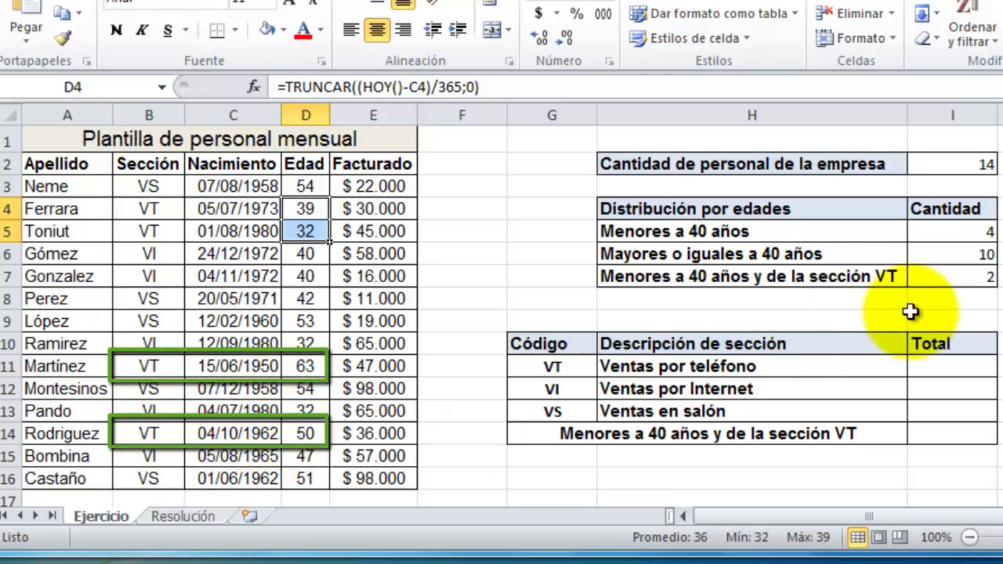
# Total the amounts billed by section VT in cell I11 with the formula =sumar.si(B3:B16;"=VT";E3:E16).
pyautogui.click(927, 367)
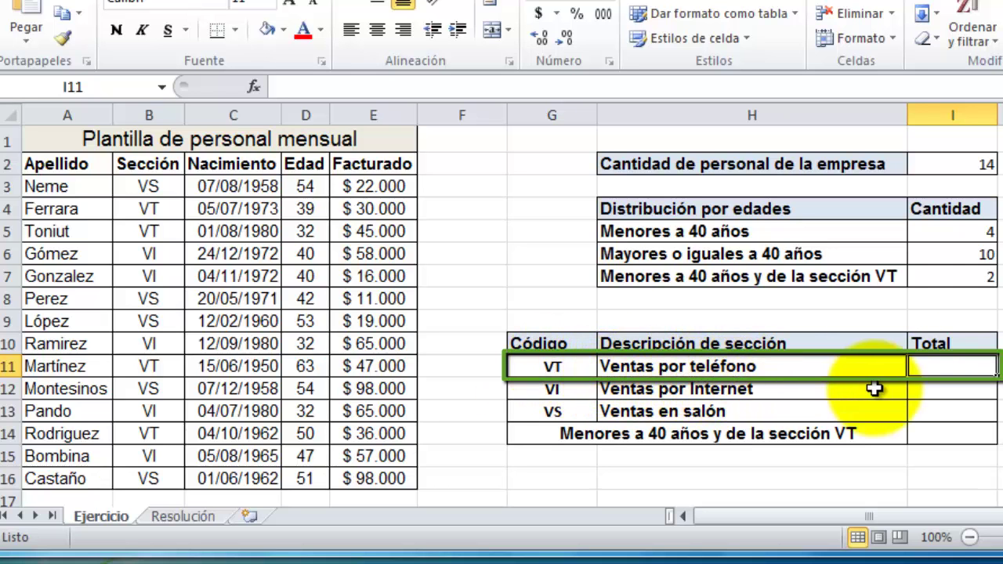
pyautogui.write('=')
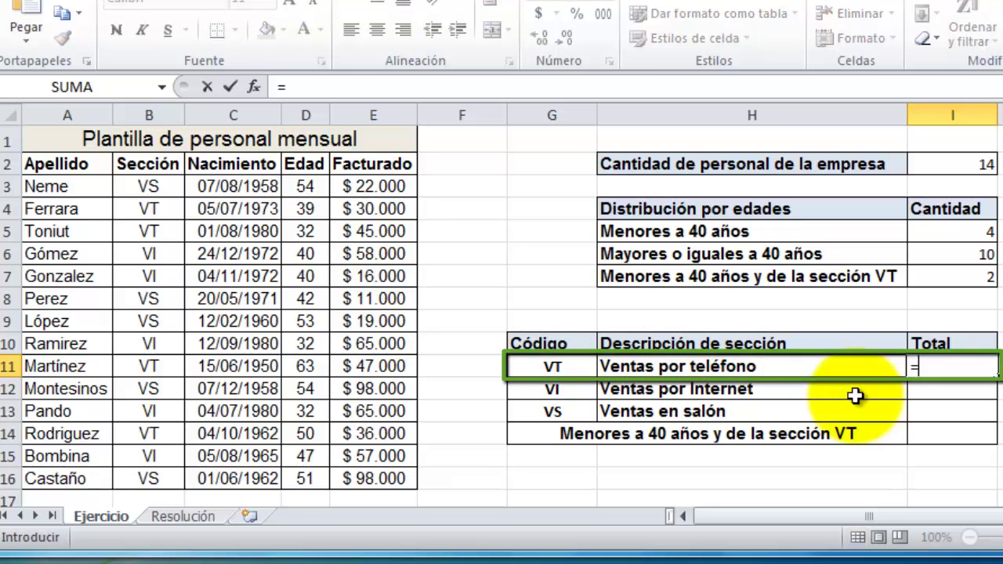
pyautogui.write('sumar.')
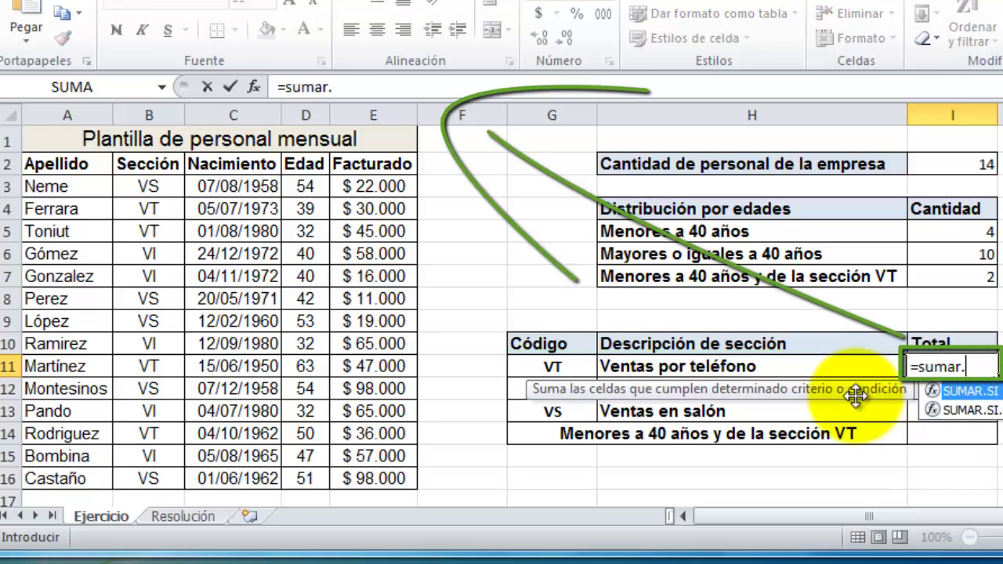
pyautogui.write('si(')
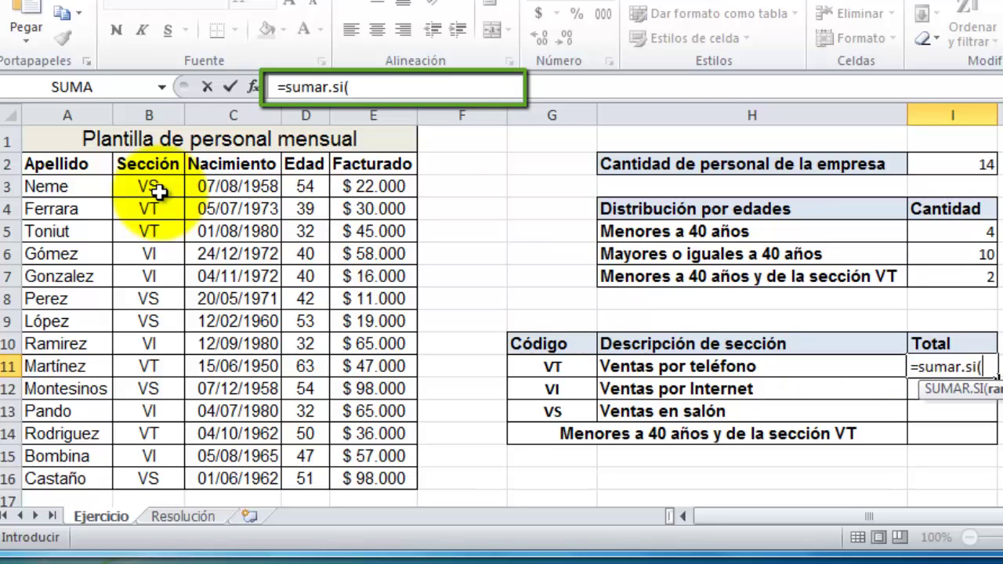
pyautogui.moveTo(159, 192)
pyautogui.mouseDown()
pyautogui.moveTo(157, 458)
pyautogui.moveTo(169, 477)
pyautogui.mouseUp()
pyautogui.write(';"=VT";')
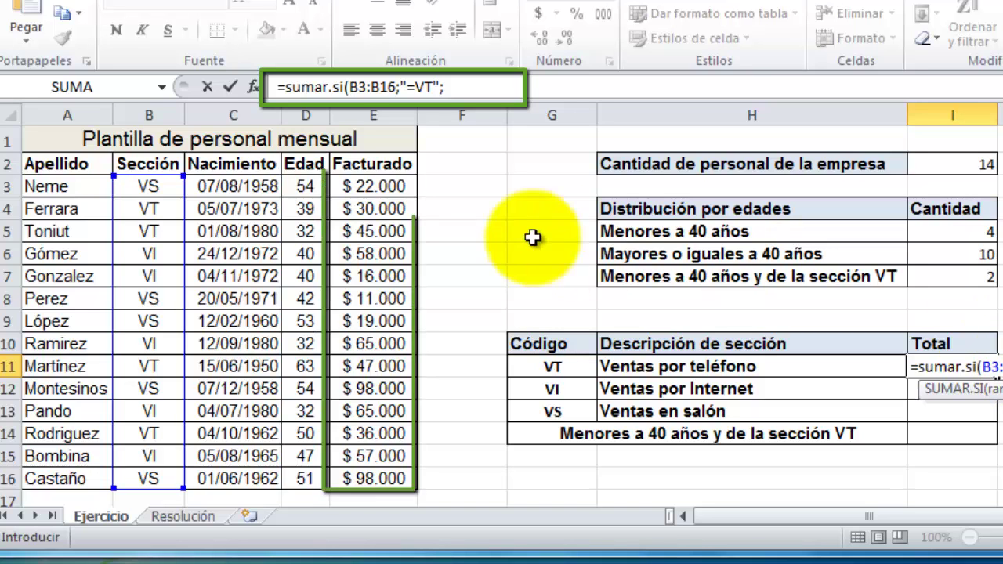
pyautogui.moveTo(370, 187); pyautogui.dragTo(365, 476)
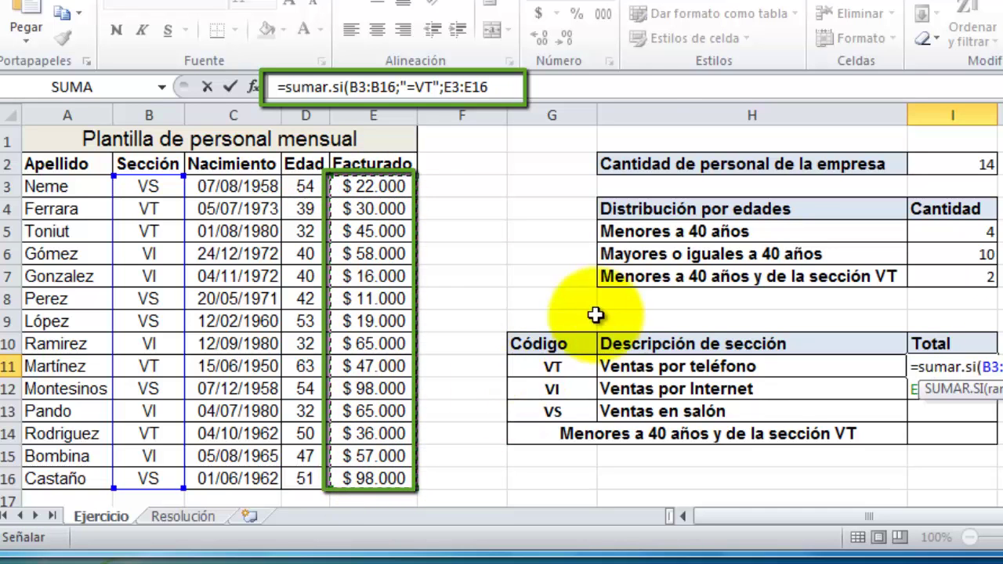
pyautogui.click(511, 85)
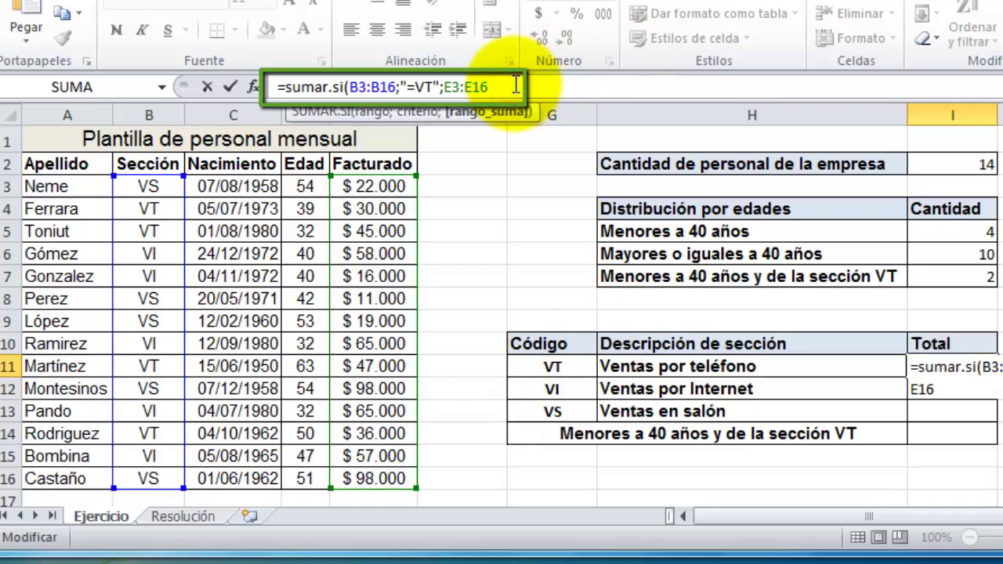
pyautogui.write(')')
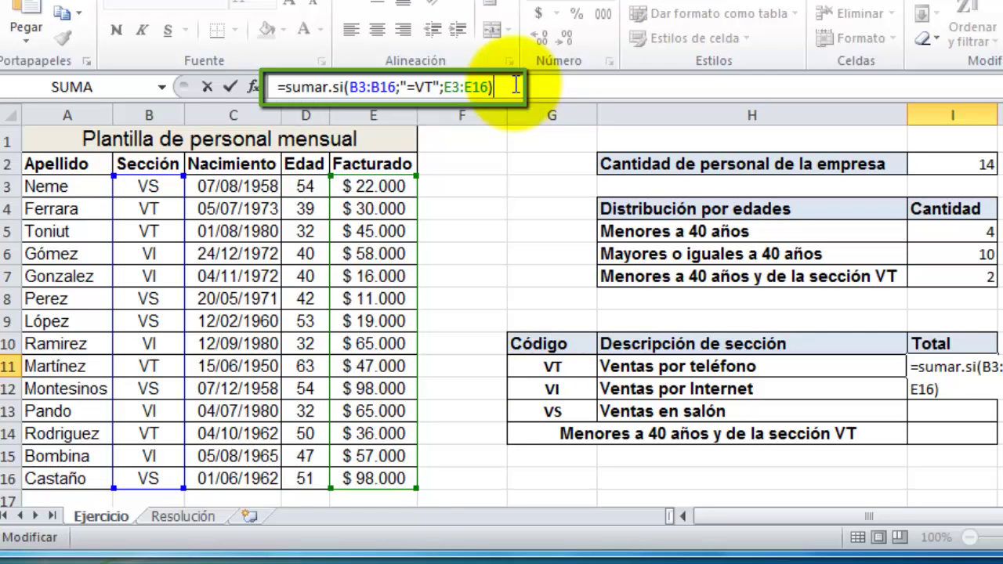
pyautogui.press('Return')
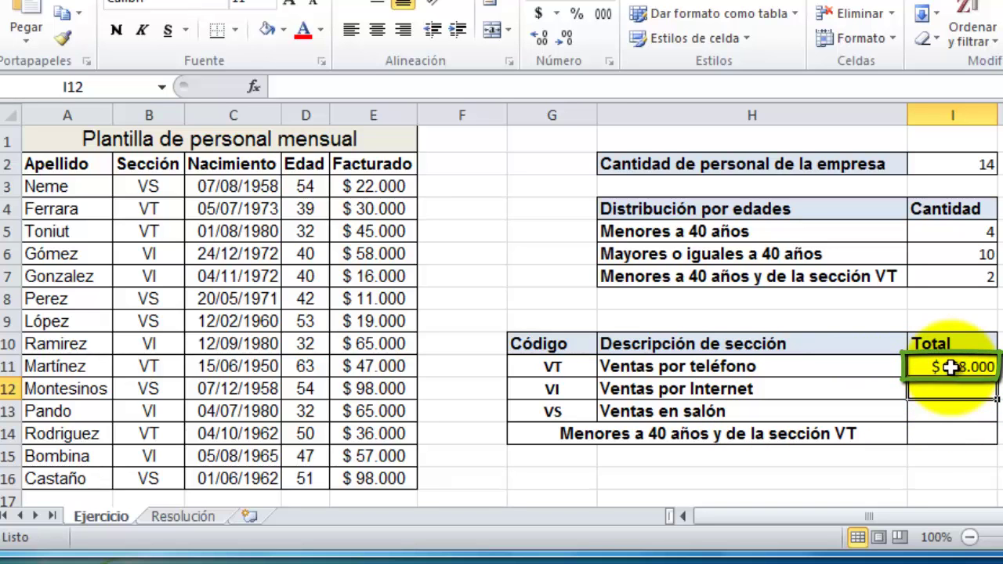
# Make the section range in the I11 formula absolute as $B$3:$B$16.
pyautogui.click(950, 367)
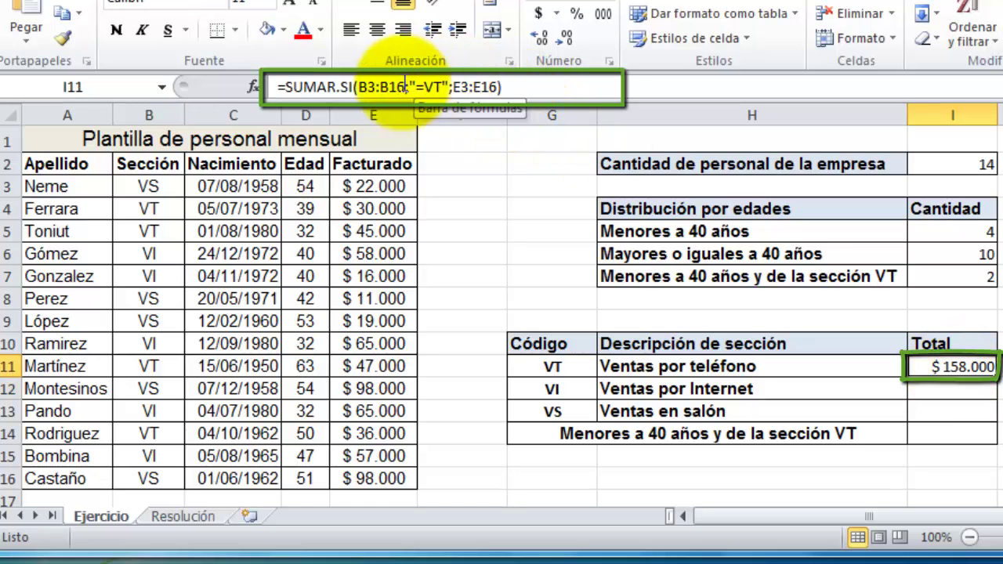
pyautogui.click(374, 83)
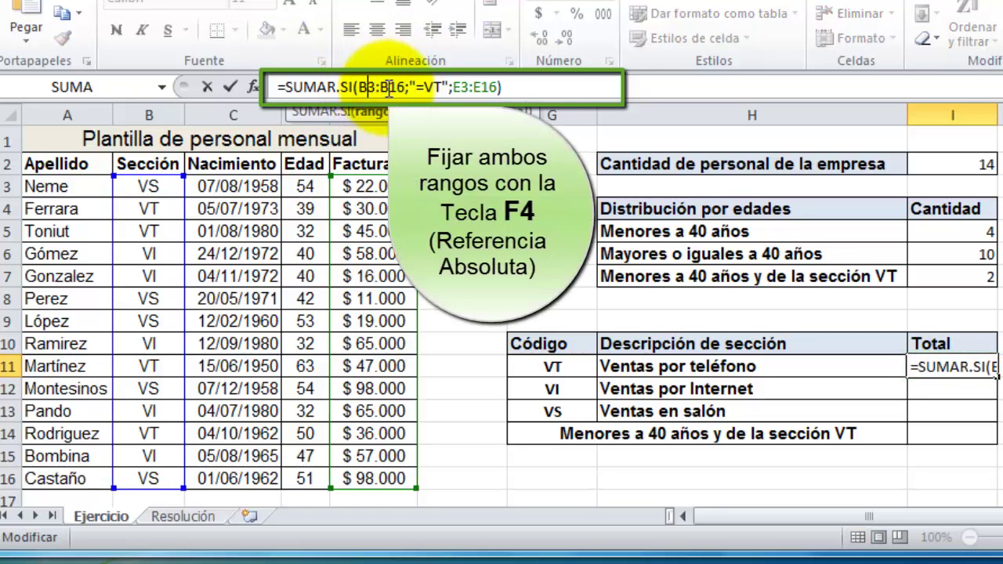
pyautogui.click(368, 87)
pyautogui.press('F4')
pyautogui.click(407, 88)
pyautogui.press('F4')
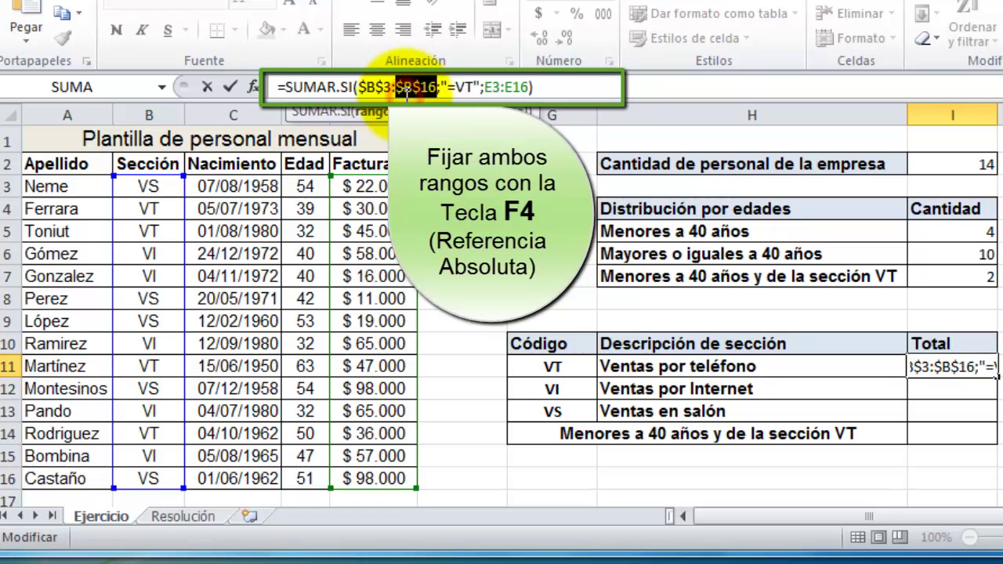
# Replace the "=VT" criterion in the I11 formula with a relative reference to the code cell G11.
pyautogui.click(477, 88)
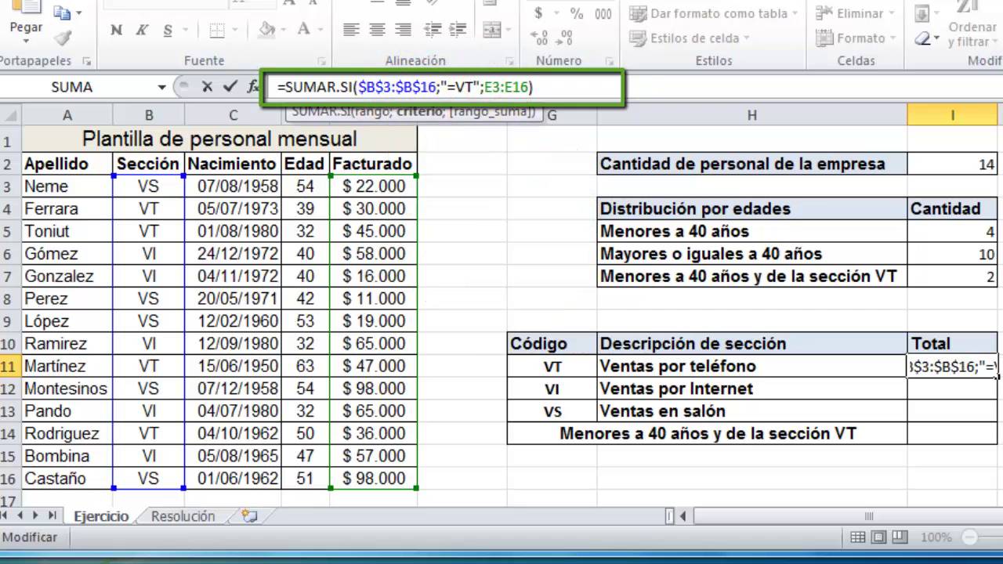
pyautogui.press('BackSpace')
pyautogui.press('BackSpace')
pyautogui.press('BackSpace')
pyautogui.press('BackSpace')
pyautogui.press('BackSpace')
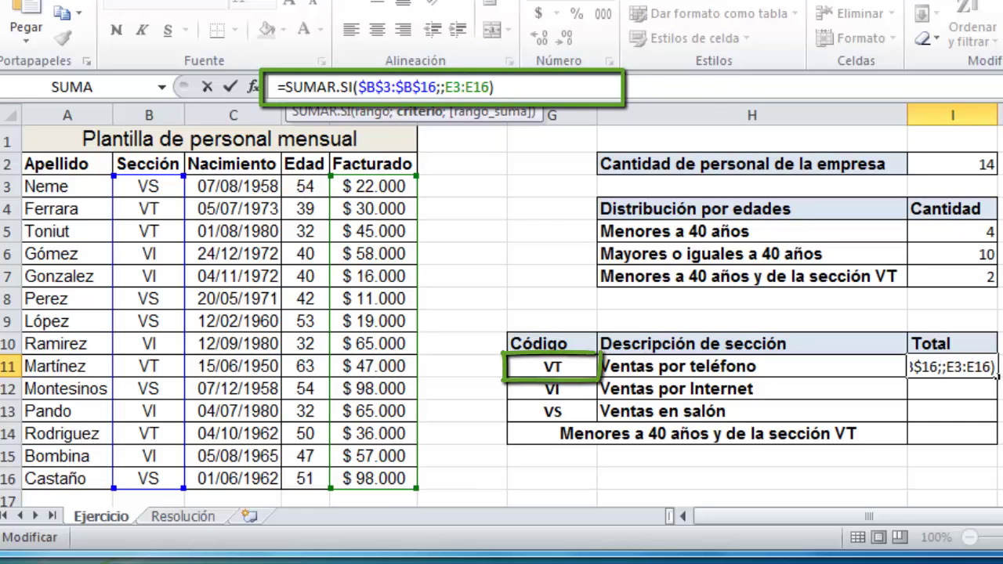
pyautogui.click(563, 366)
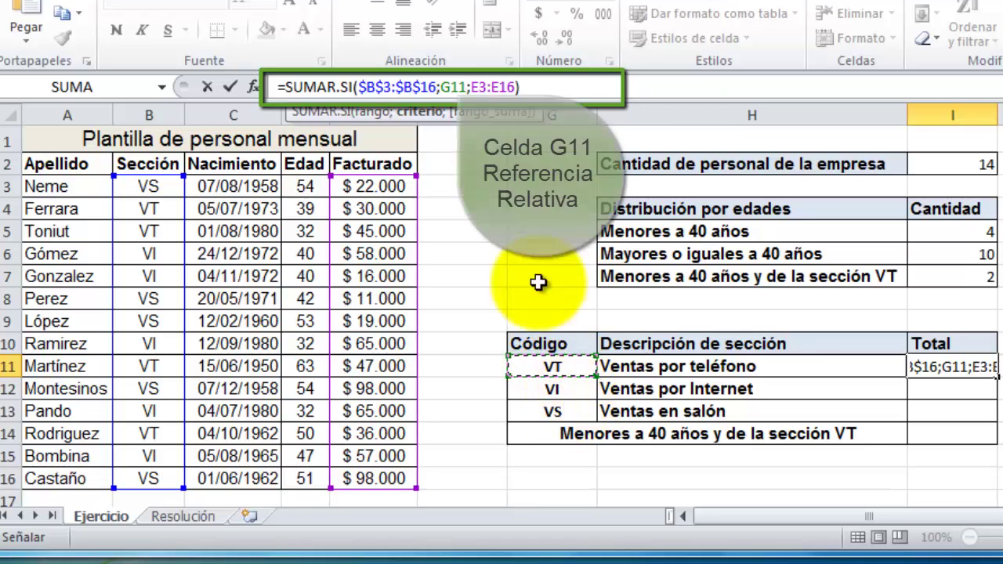
# Make the sum range in the I11 formula absolute as $E$3:$E$16 and copy the formula down to I13.
pyautogui.doubleClick(478, 86)
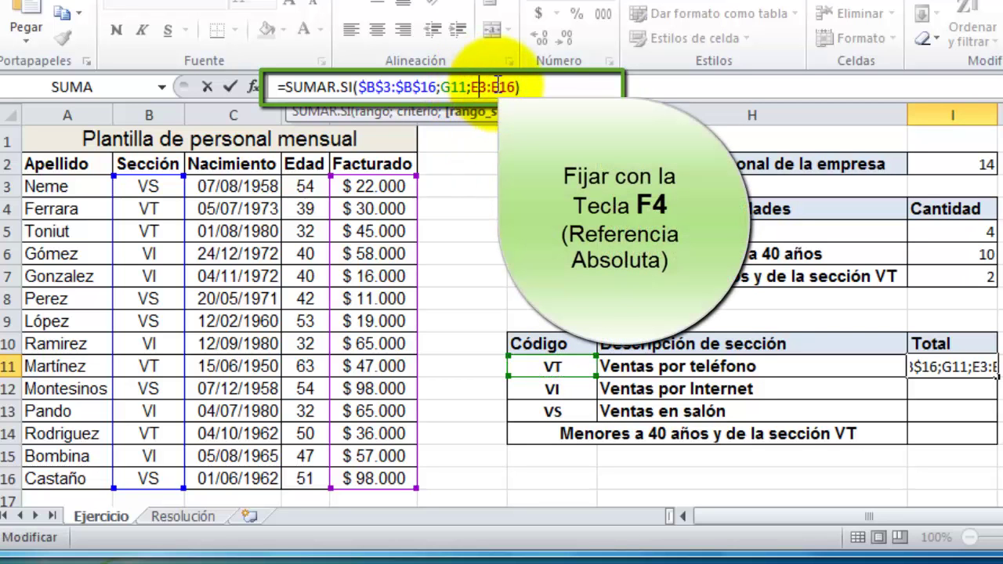
pyautogui.press('F4')
pyautogui.doubleClick(522, 87)
pyautogui.press('F4')
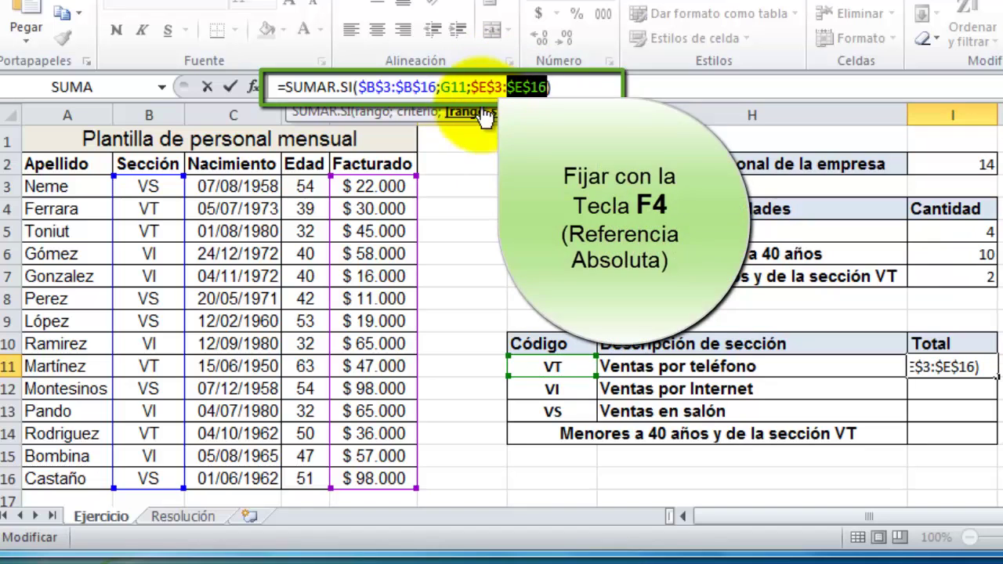
pyautogui.press('Return')
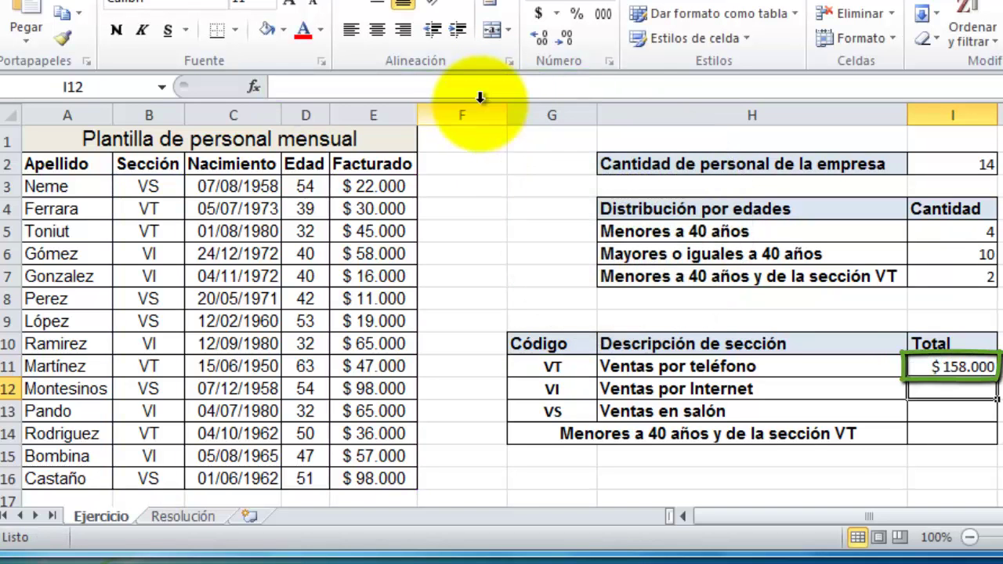
pyautogui.click(989, 370)
pyautogui.moveTo(989, 369); pyautogui.dragTo(979, 415)
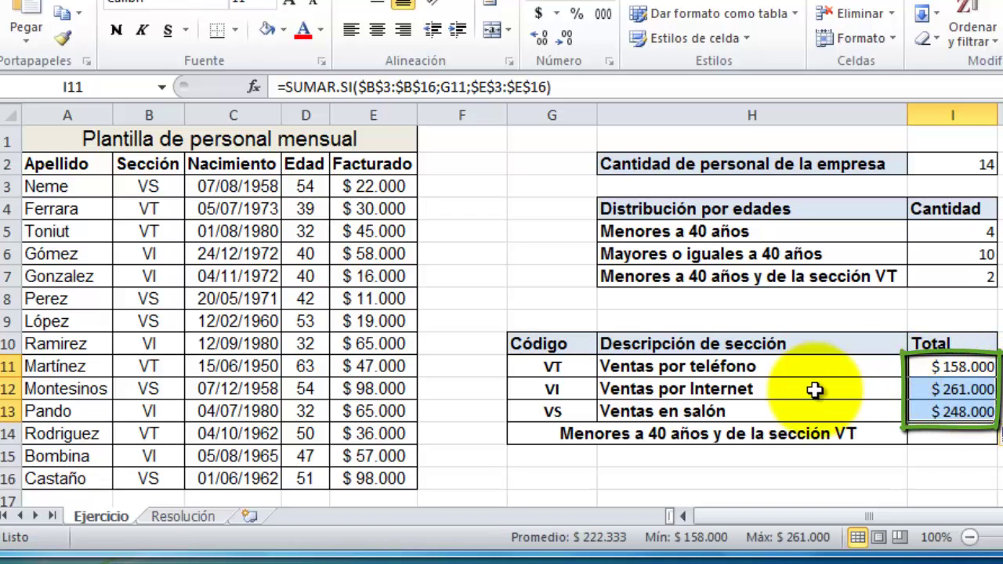
# Start a sumar.si.conjunto formula in cell I14 with sum range E3:E16, age range D3:D16 and the criterion "<40".
pyautogui.click(962, 435)
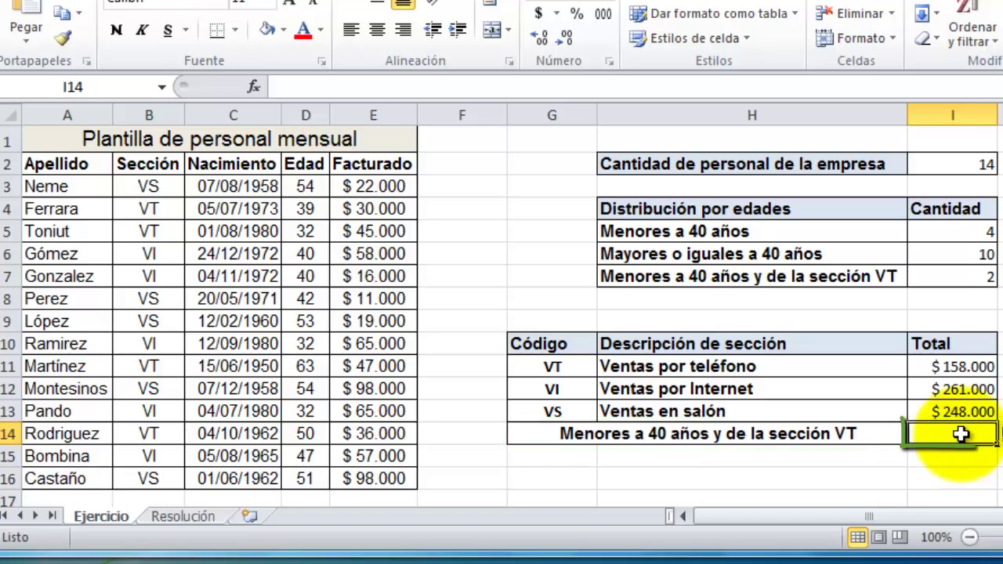
pyautogui.write('=sum')
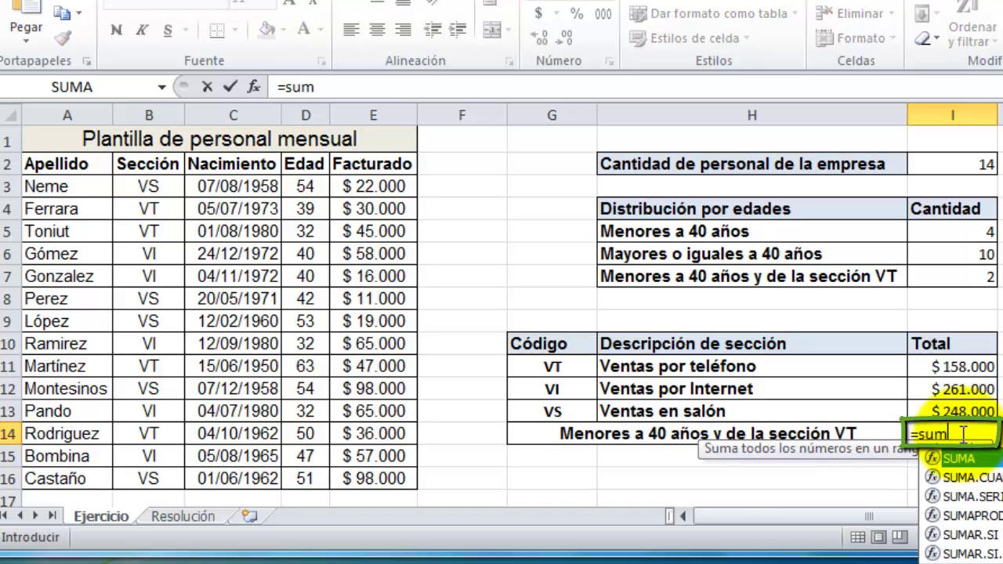
pyautogui.write('ar.si')
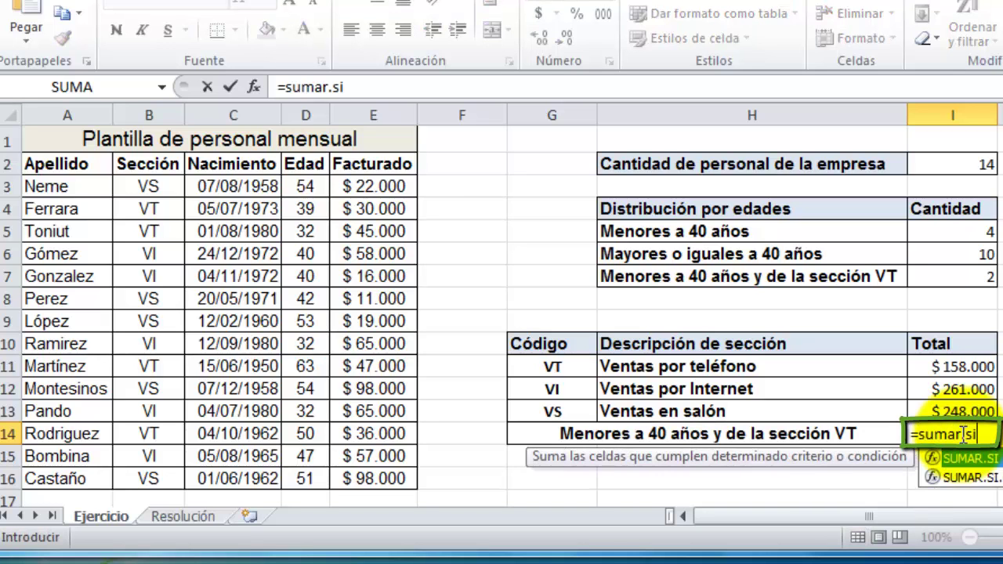
pyautogui.write('.conjunto(')
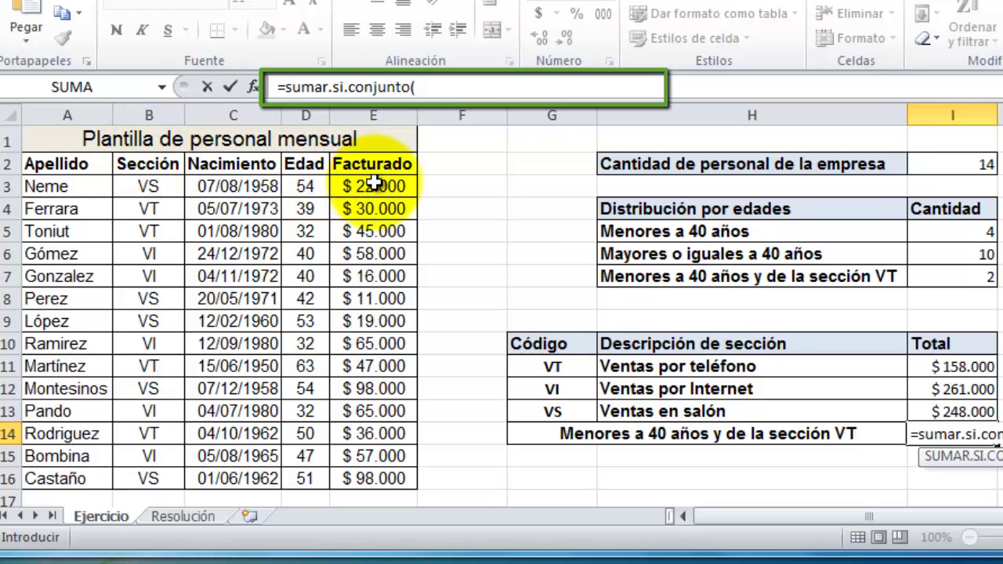
pyautogui.moveTo(375, 183); pyautogui.dragTo(376, 476)
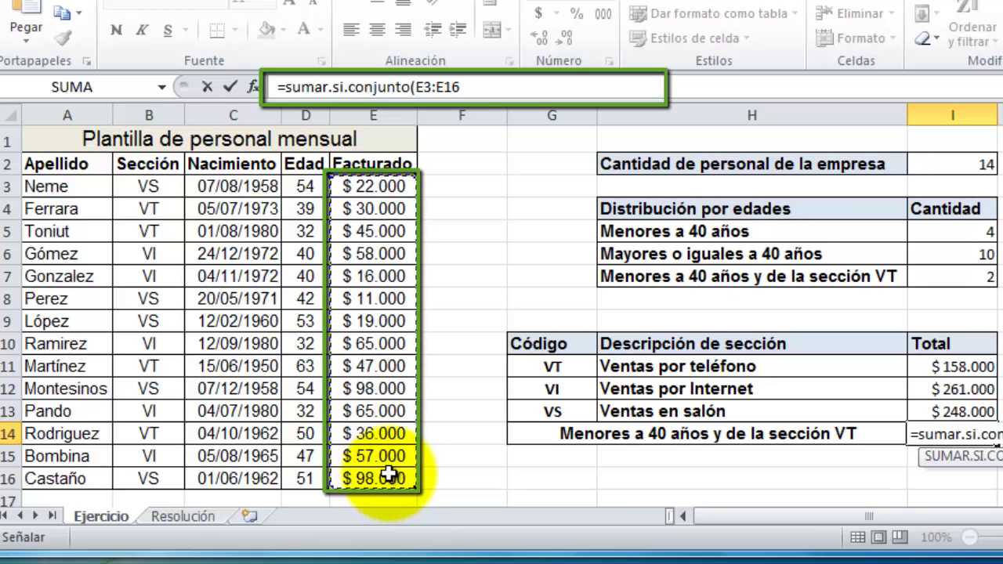
pyautogui.write(';')
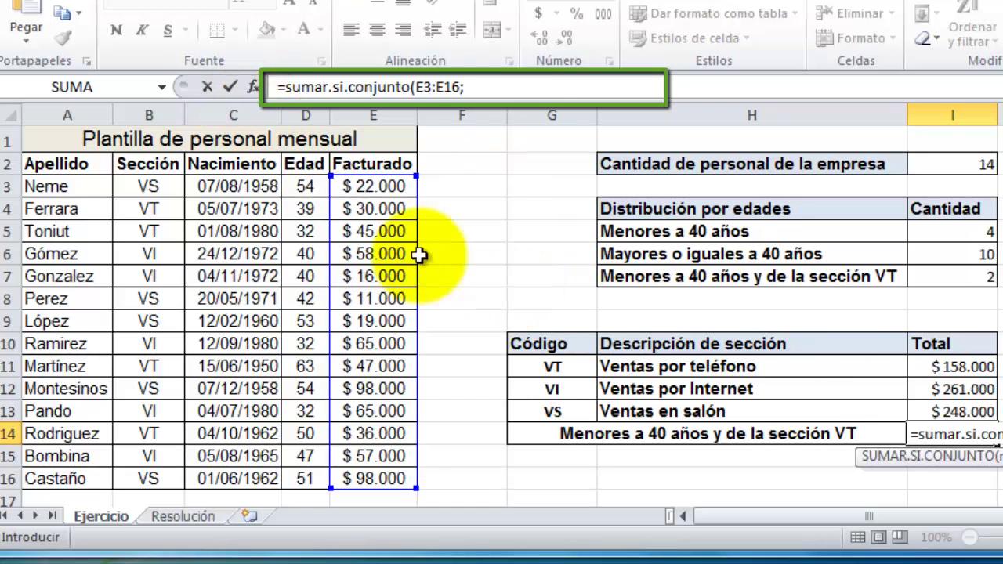
pyautogui.moveTo(306, 187); pyautogui.dragTo(295, 474)
pyautogui.write(';')
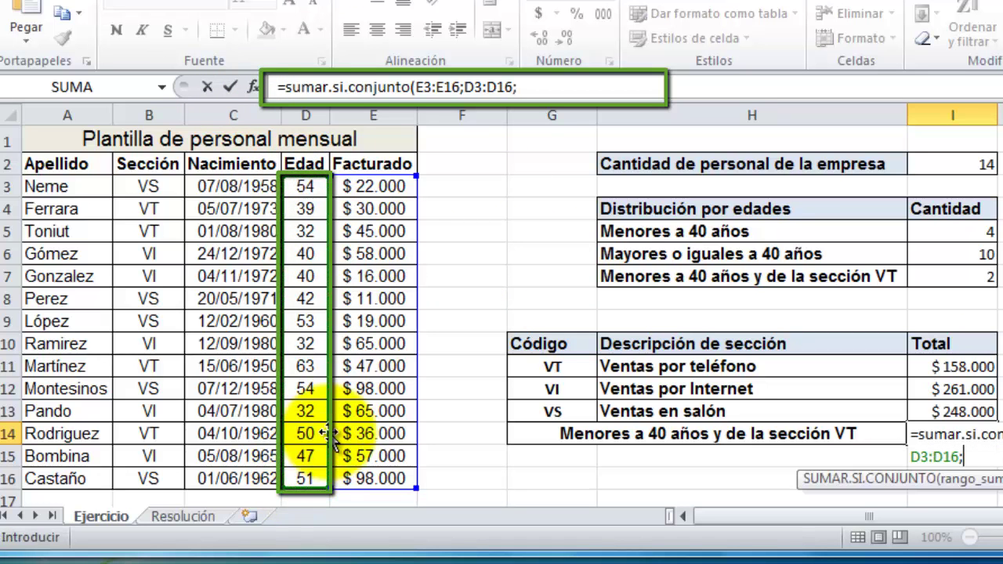
pyautogui.write('"<40')
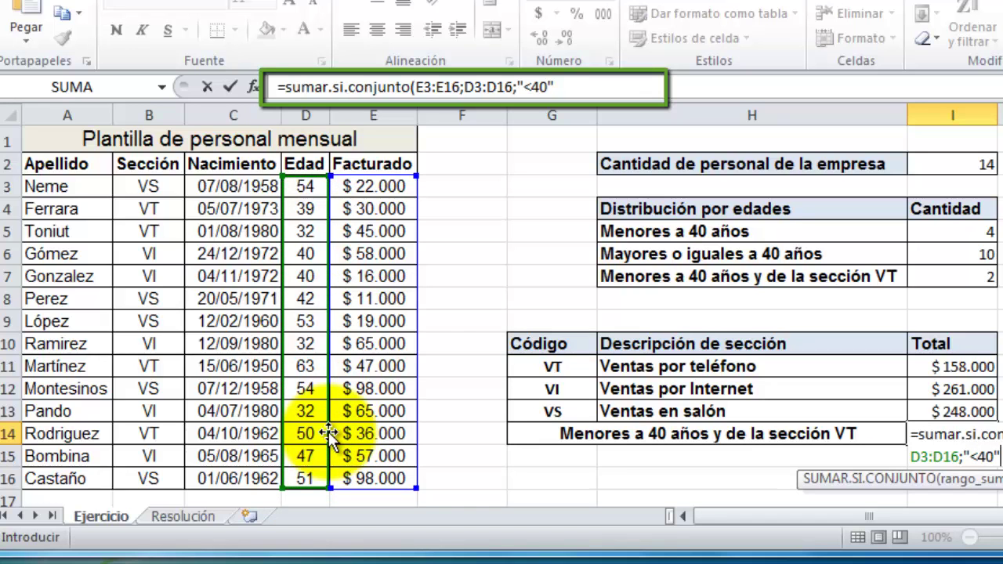
pyautogui.write('";')
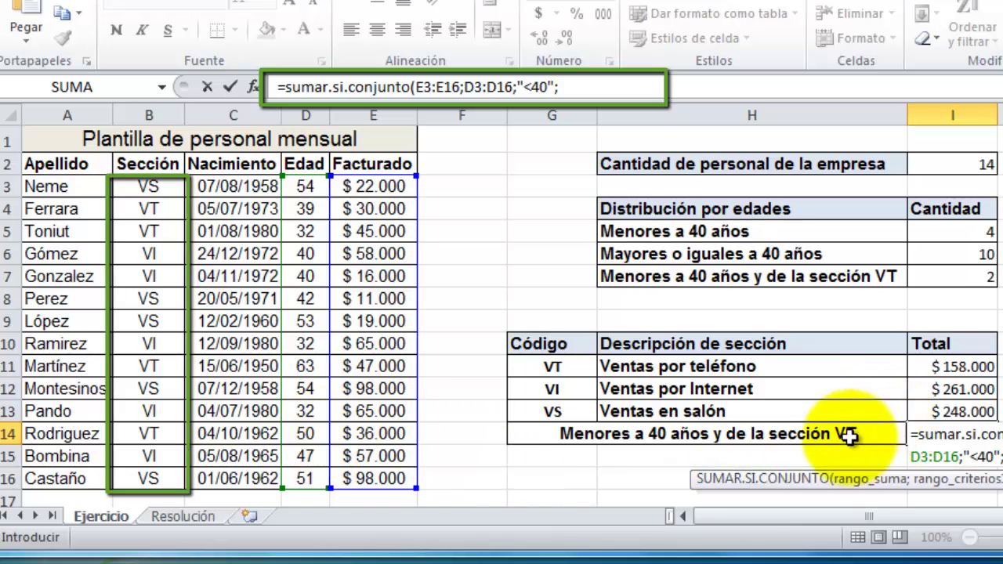
# Complete the I14 formula with the section range B3:B16 and the criterion "=VT", and review the finished cell.
pyautogui.click(156, 186)
pyautogui.moveTo(157, 187); pyautogui.dragTo(148, 478)
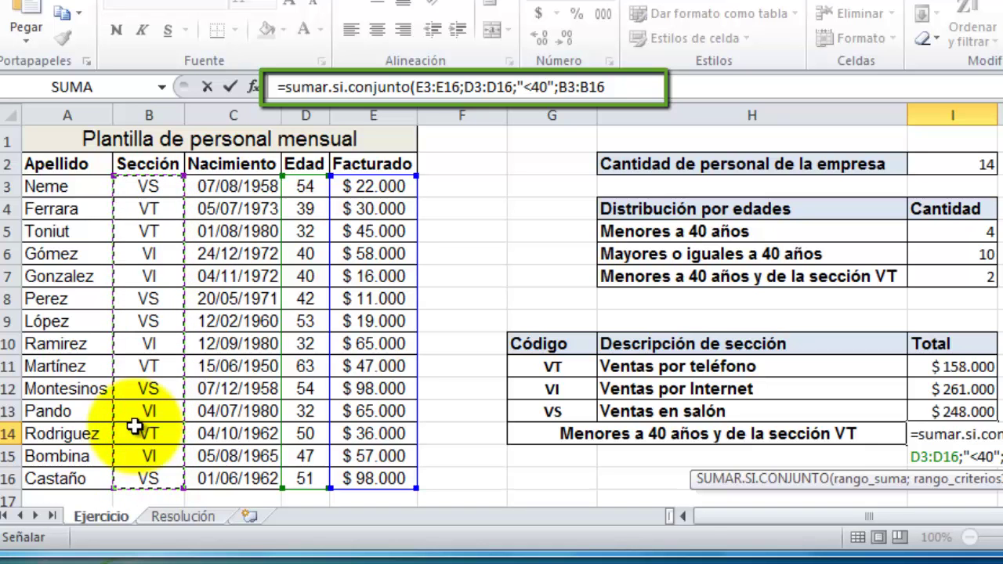
pyautogui.write(';')
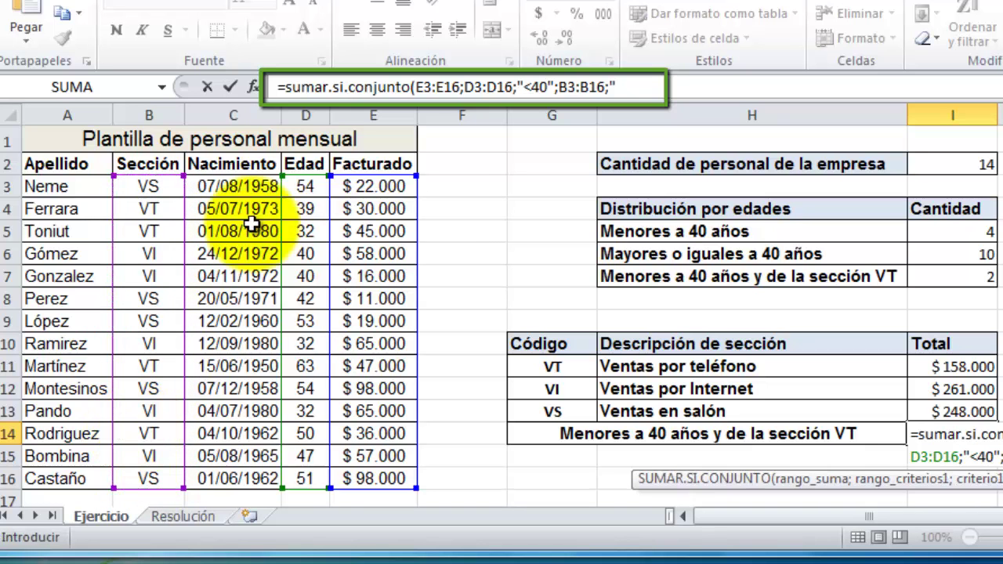
pyautogui.click(644, 90)
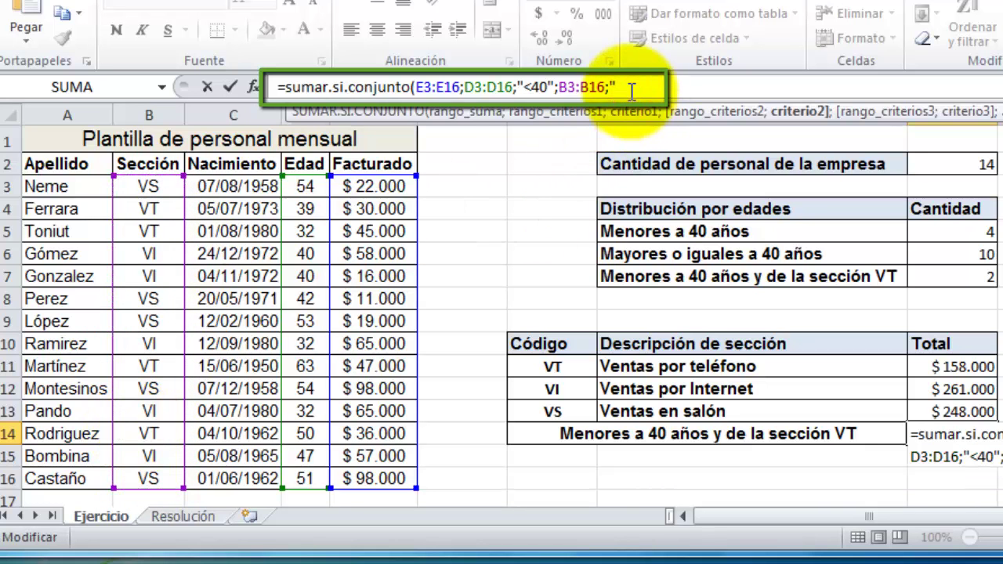
pyautogui.write('"=VT"')
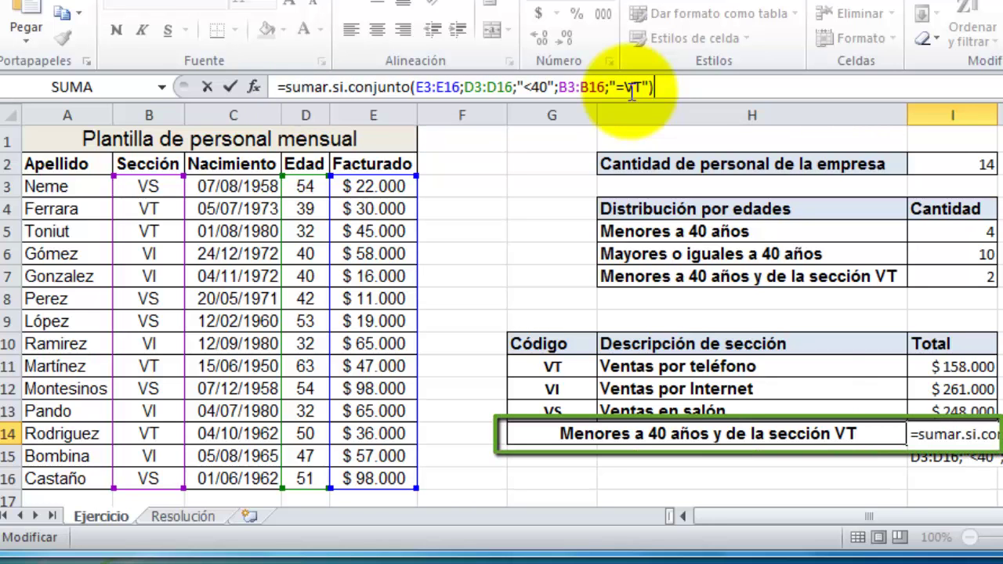
pyautogui.press('Return')
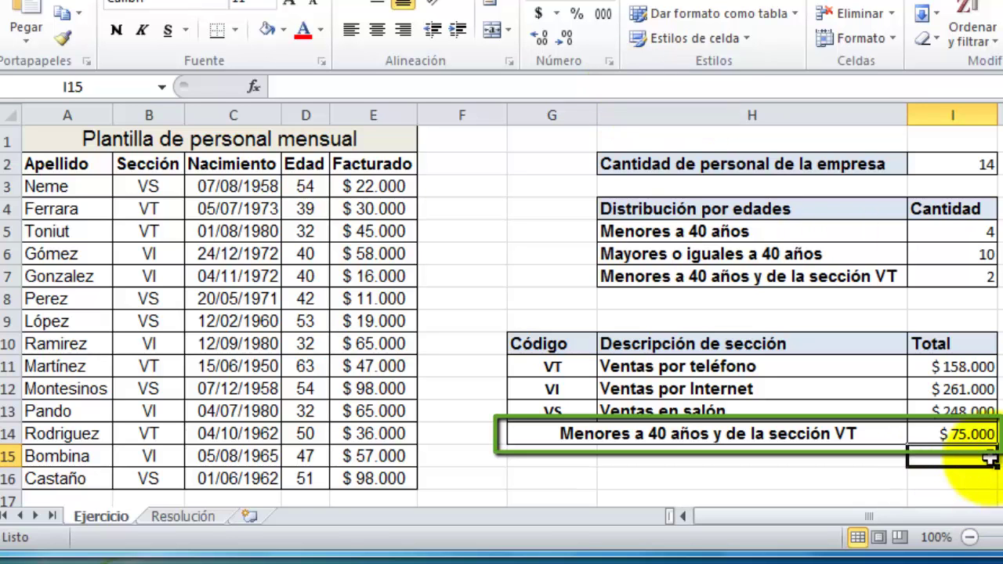
pyautogui.click(979, 436)
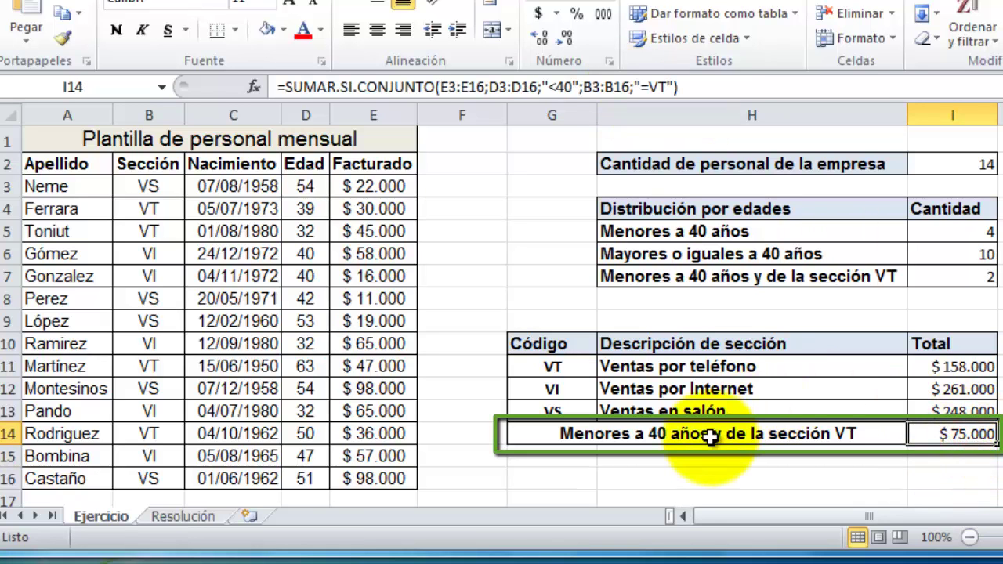